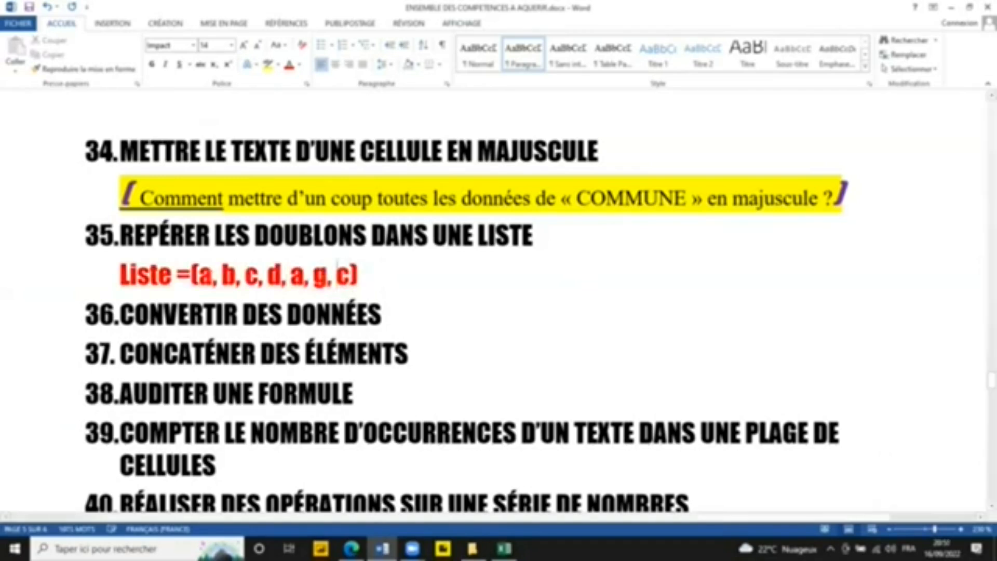
Step: Add another item "a" at the end of the example list under heading 35 on finding duplicates
{"action": "left_click", "coordinate": [213, 274]}
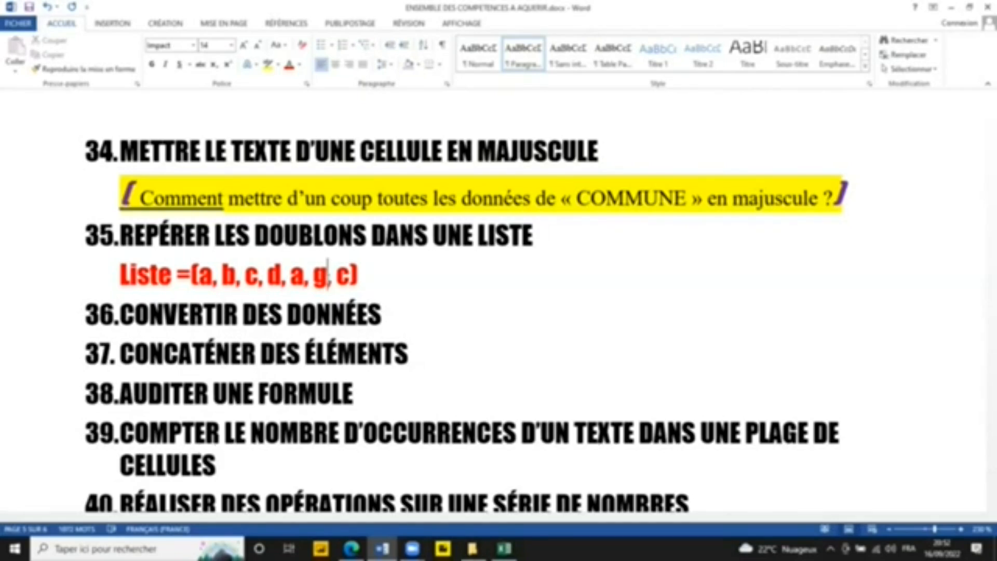
{"action": "left_click", "coordinate": [349, 278]}
{"action": "type", "text": ",a"}
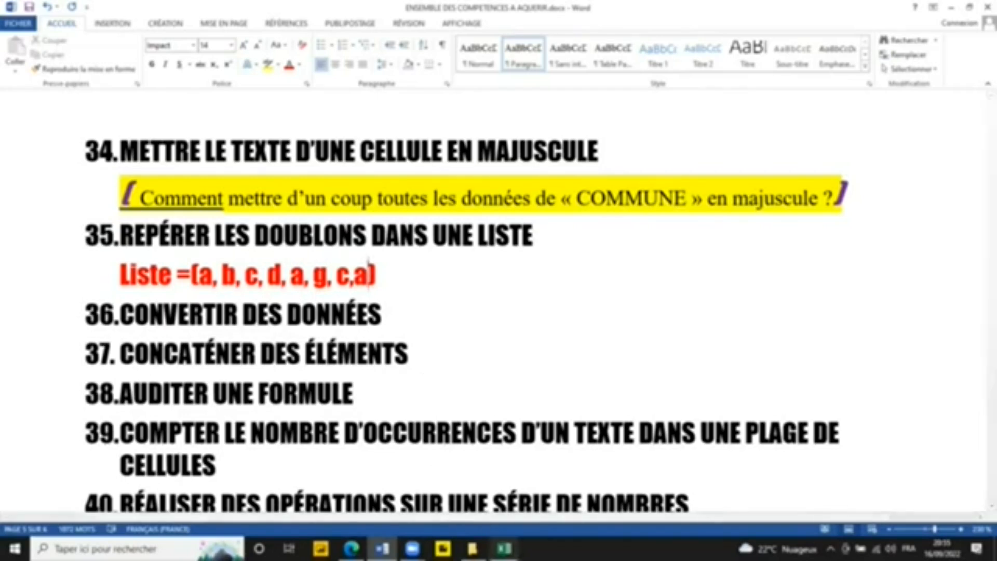
Step: Switch to the Total.xlsx workbook in Excel and examine the NB numbers and Oui/Non answers on the Réponses sheet for repeated values
{"action": "key", "text": "alt+Tab"}
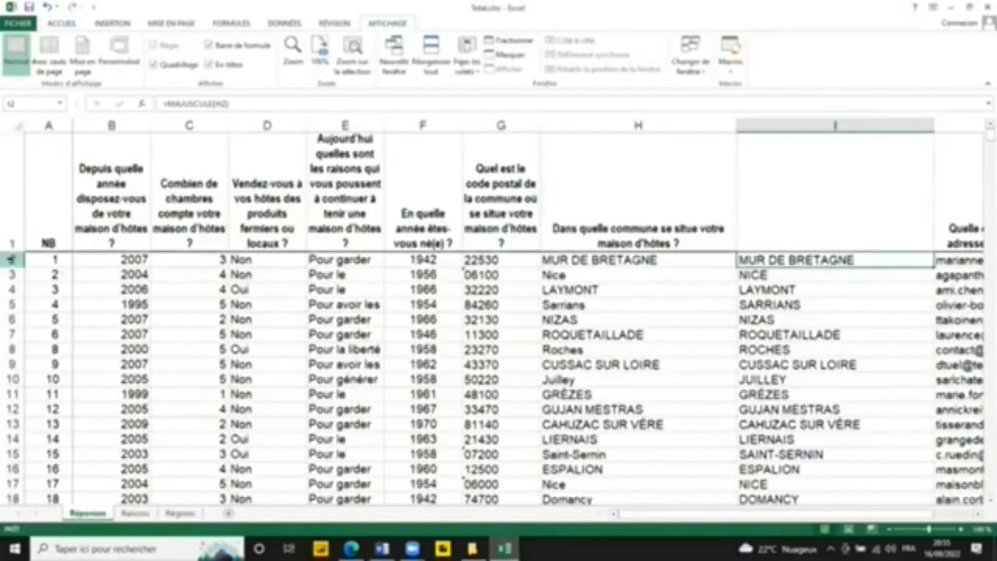
{"action": "left_click", "coordinate": [12, 259]}
{"action": "left_click", "coordinate": [10, 275]}
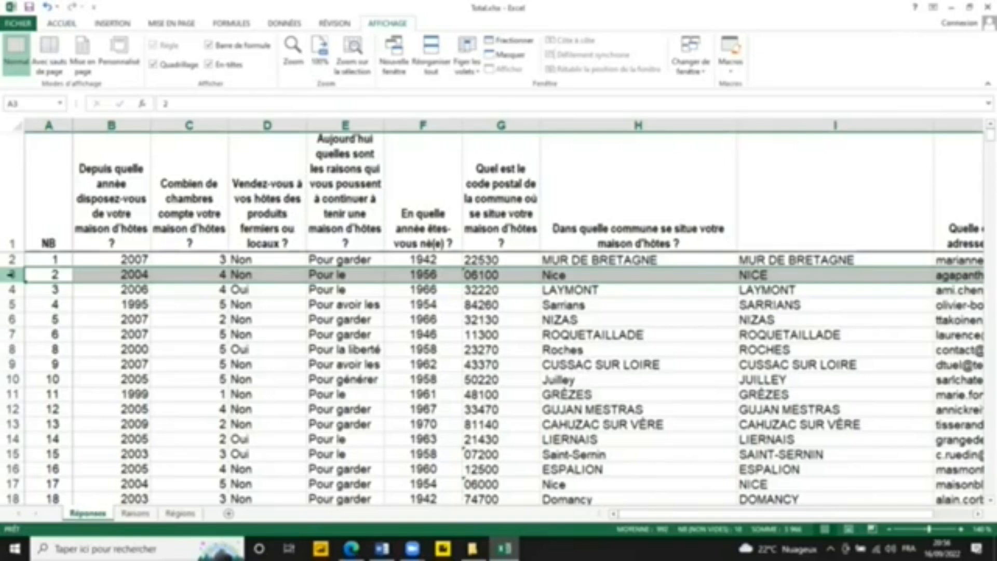
{"action": "left_click", "coordinate": [117, 270]}
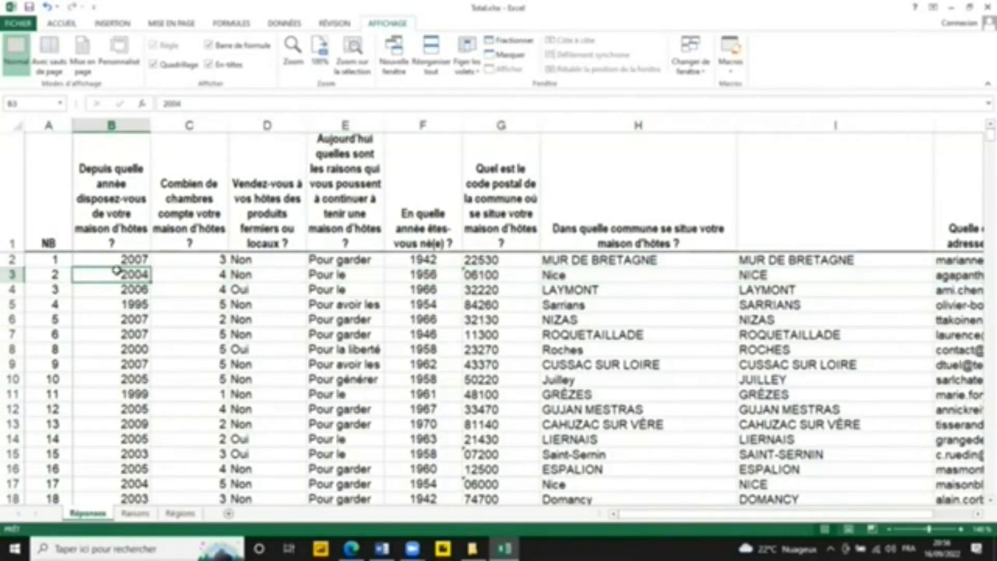
{"action": "left_click", "coordinate": [55, 275]}
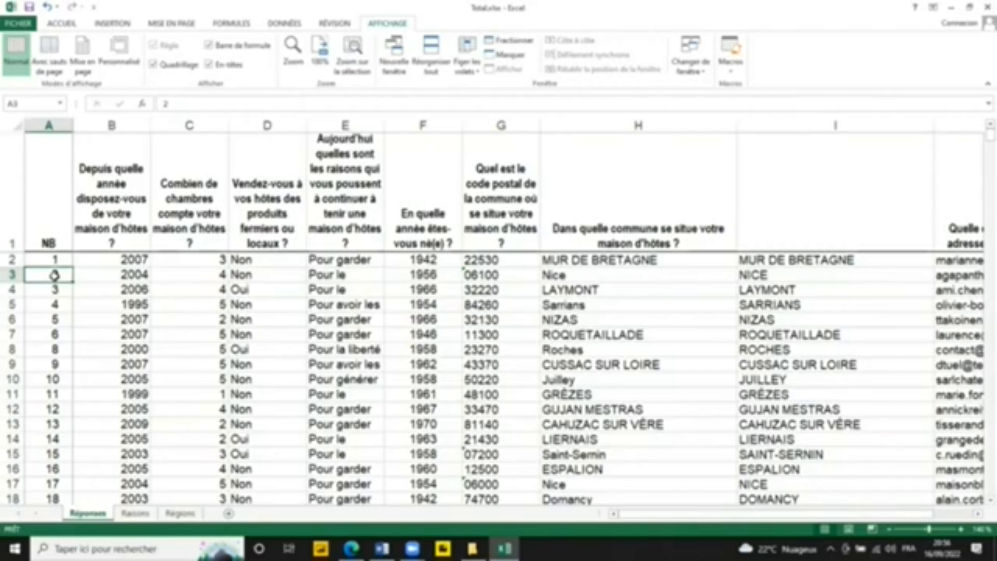
{"action": "key", "text": "Up"}
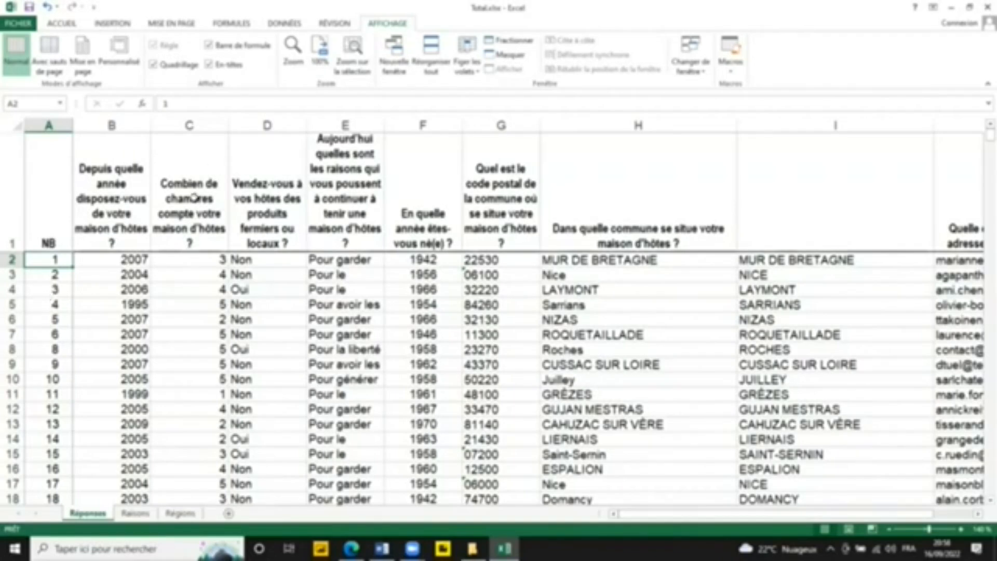
{"action": "left_click", "coordinate": [265, 292]}
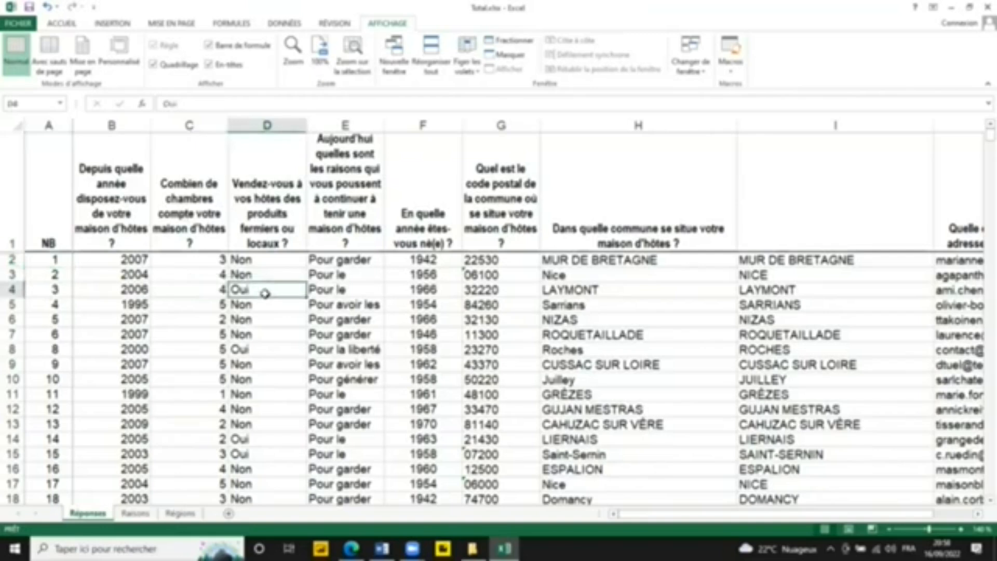
{"action": "left_click", "coordinate": [261, 264]}
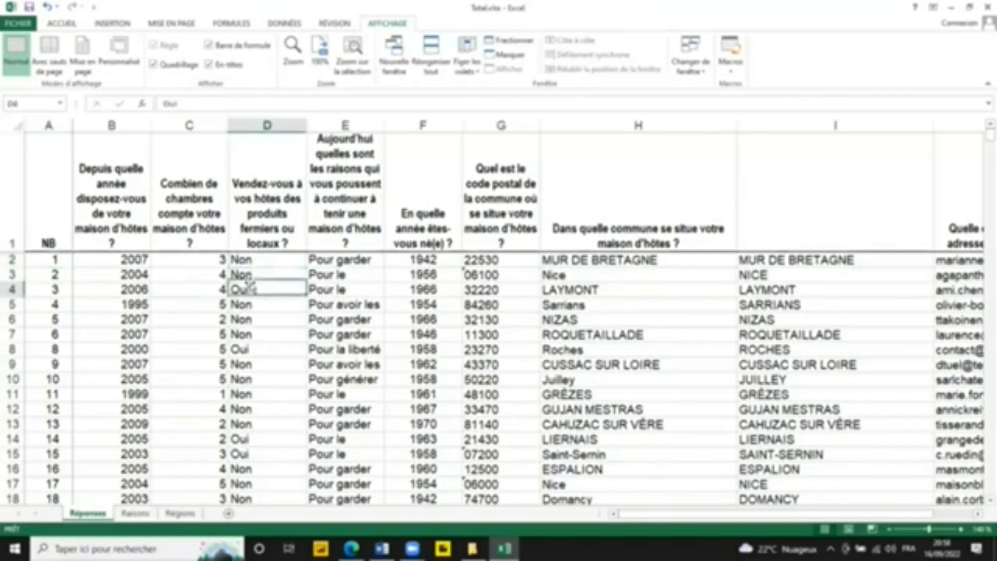
{"action": "left_click", "coordinate": [250, 319]}
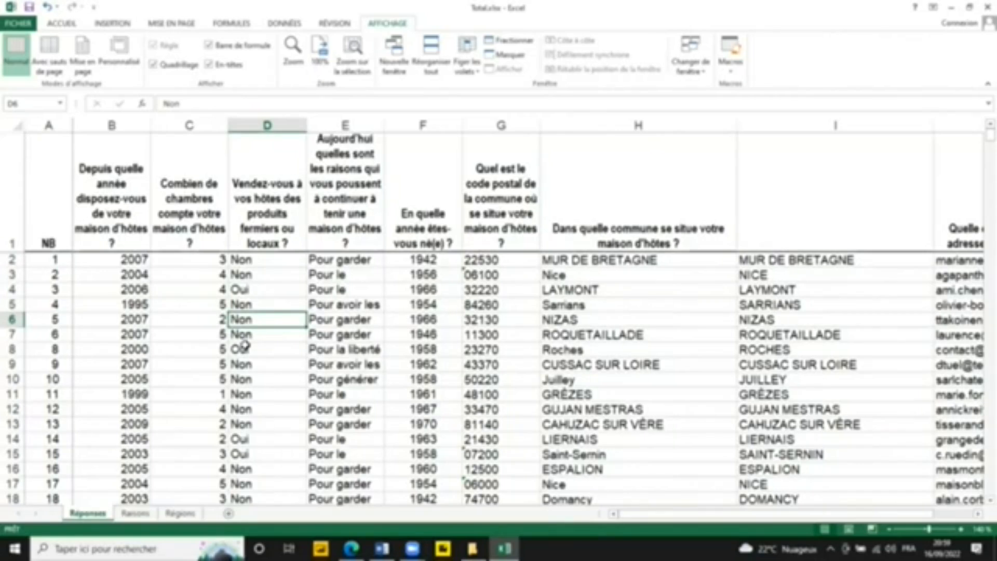
{"action": "left_click", "coordinate": [58, 261]}
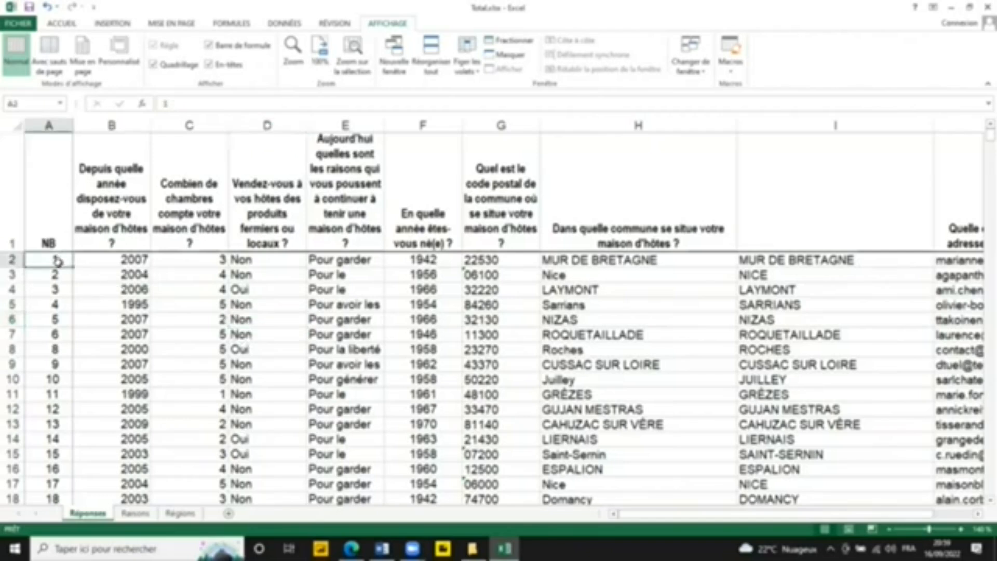
{"action": "left_click", "coordinate": [60, 279]}
{"action": "left_click", "coordinate": [59, 303]}
{"action": "left_click", "coordinate": [57, 334]}
{"action": "left_click", "coordinate": [55, 350]}
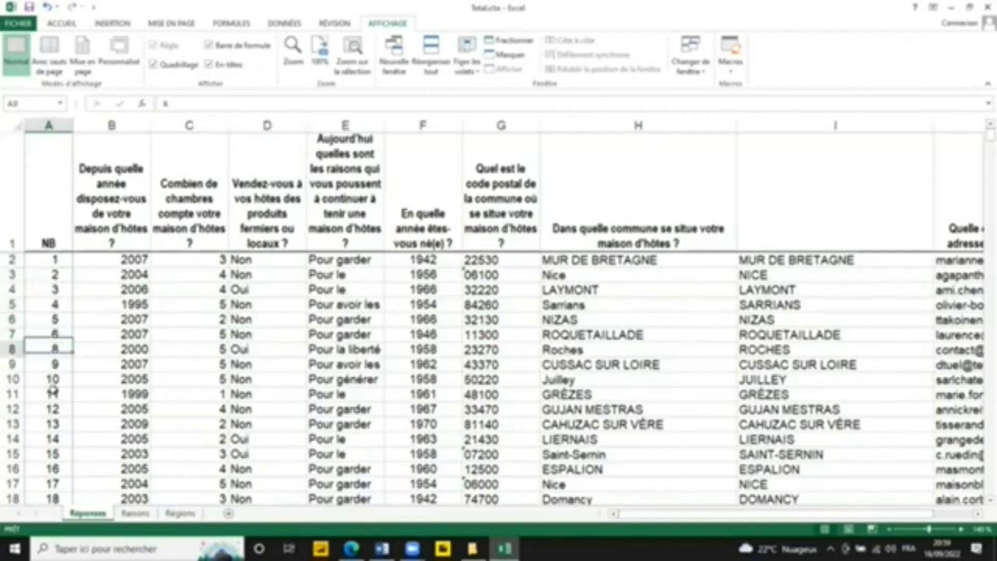
{"action": "left_click", "coordinate": [53, 393]}
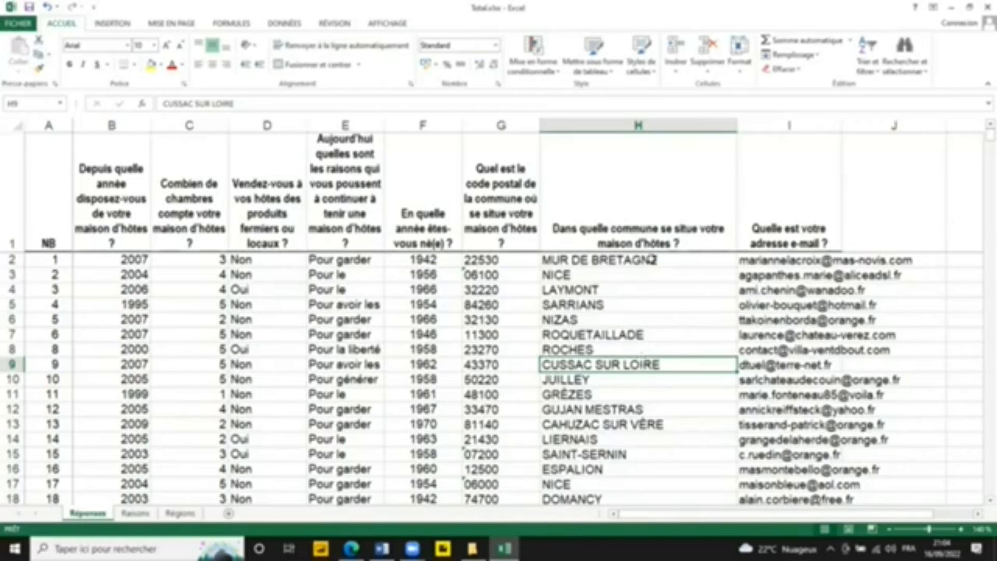
Step: Compare the commune names in column H with the NB numbers in column A, looking for duplicates
{"action": "left_click", "coordinate": [648, 423]}
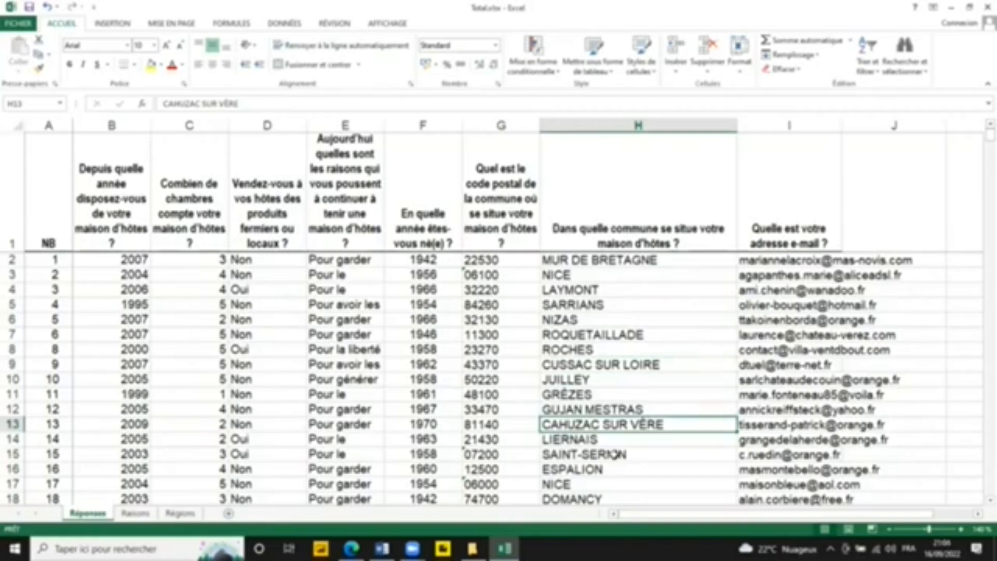
{"action": "left_click", "coordinate": [611, 365]}
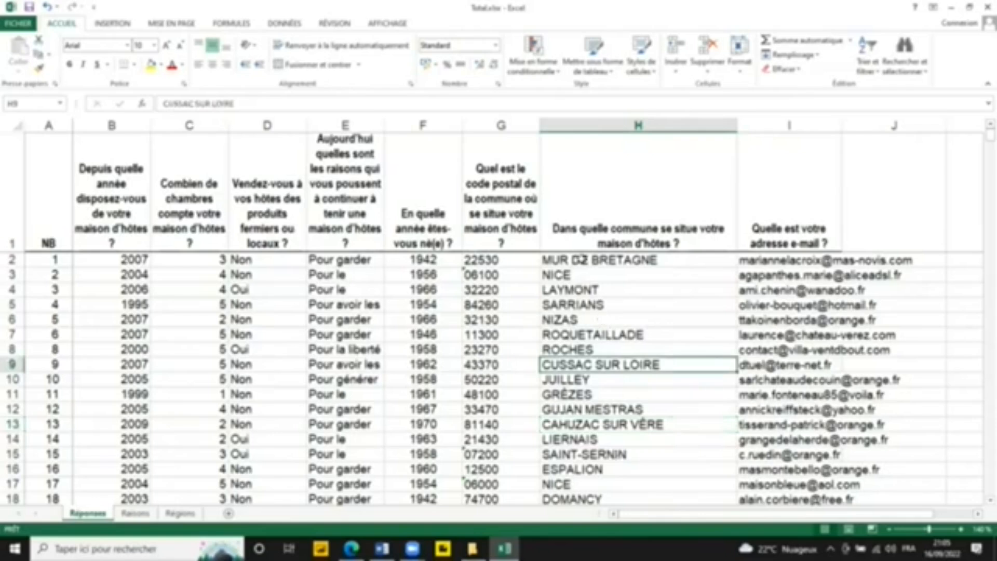
{"action": "left_click", "coordinate": [581, 259]}
{"action": "left_click", "coordinate": [588, 306]}
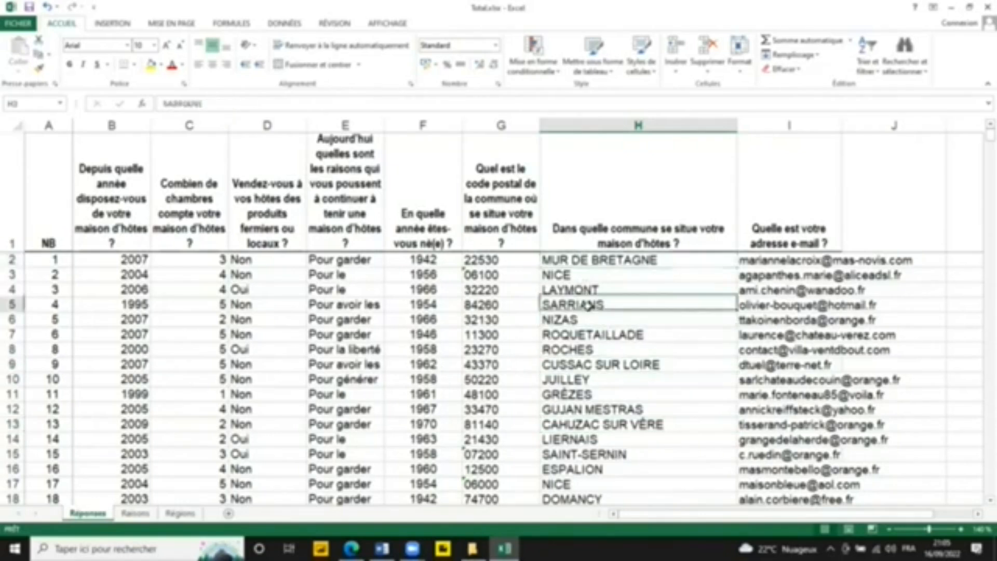
{"action": "left_click", "coordinate": [594, 429]}
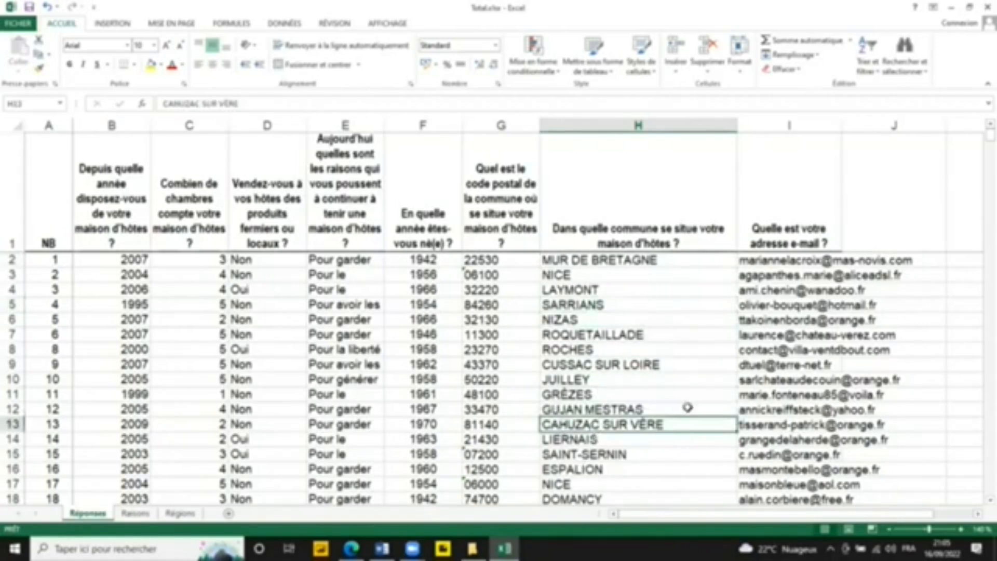
{"action": "left_click", "coordinate": [590, 319]}
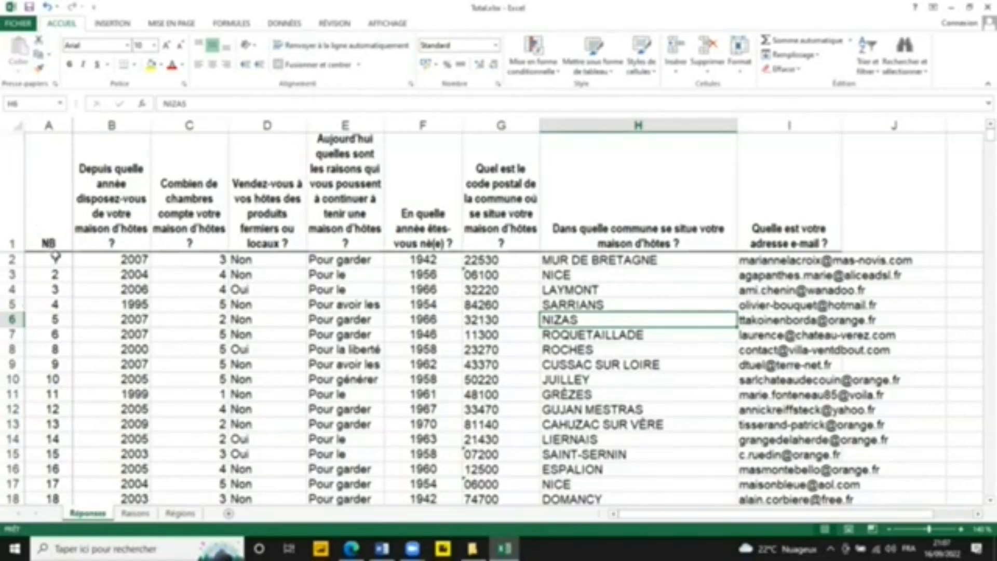
{"action": "left_click", "coordinate": [54, 274]}
{"action": "left_click", "coordinate": [54, 289]}
{"action": "left_click", "coordinate": [53, 335]}
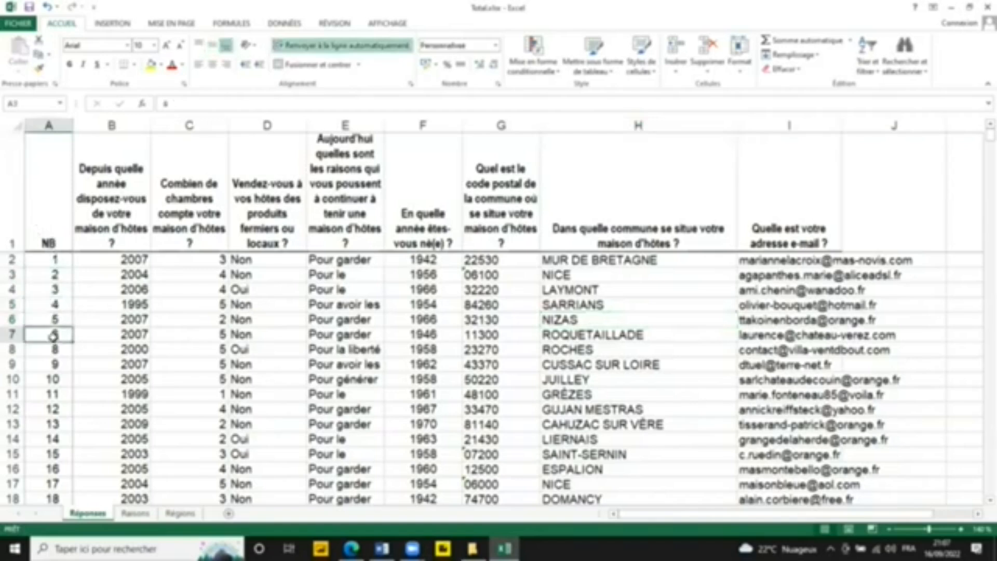
{"action": "left_click", "coordinate": [54, 290]}
{"action": "left_click", "coordinate": [58, 335]}
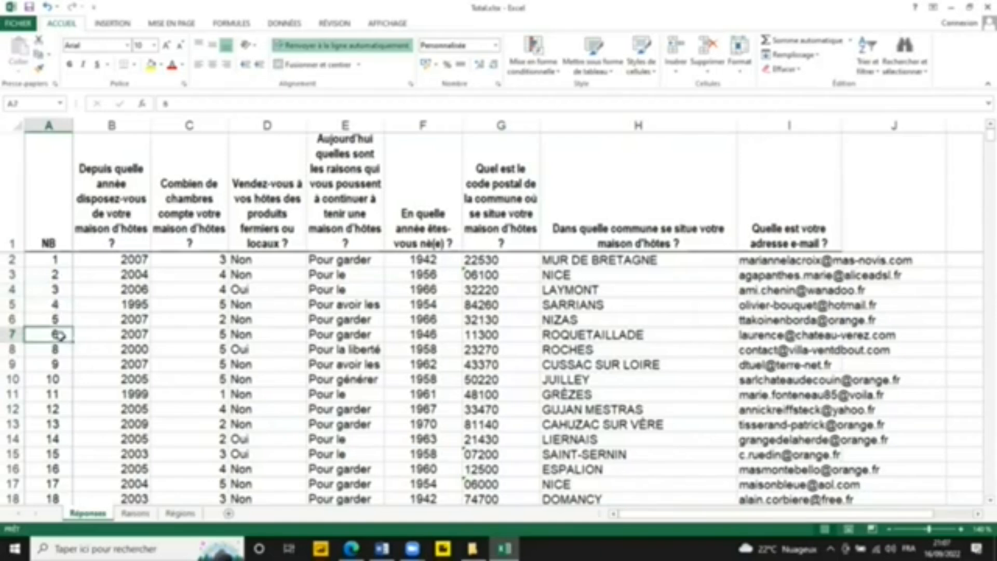
{"action": "left_click", "coordinate": [56, 380]}
{"action": "left_click", "coordinate": [56, 304]}
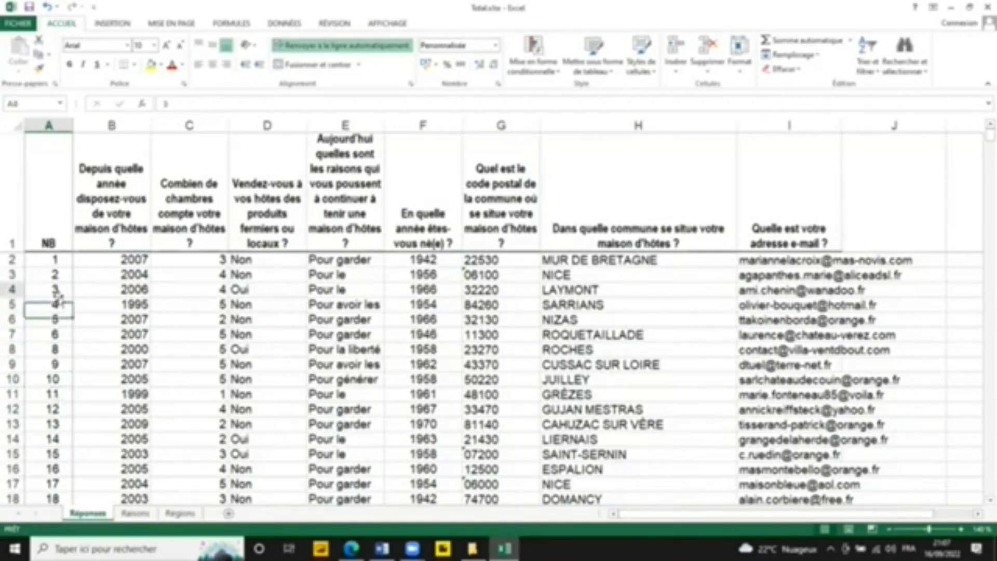
{"action": "left_click", "coordinate": [55, 349]}
{"action": "left_click", "coordinate": [54, 275]}
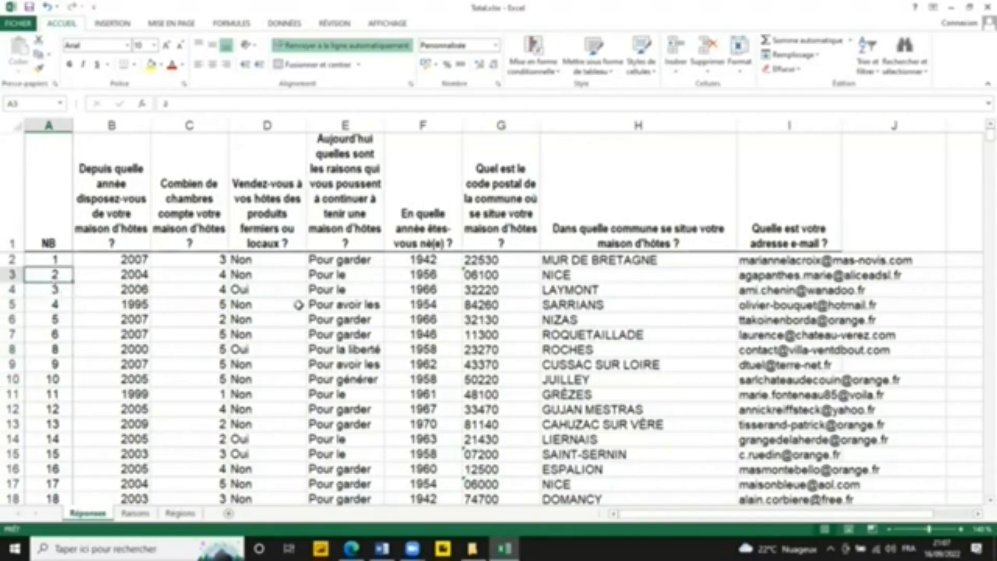
{"action": "left_click", "coordinate": [51, 302]}
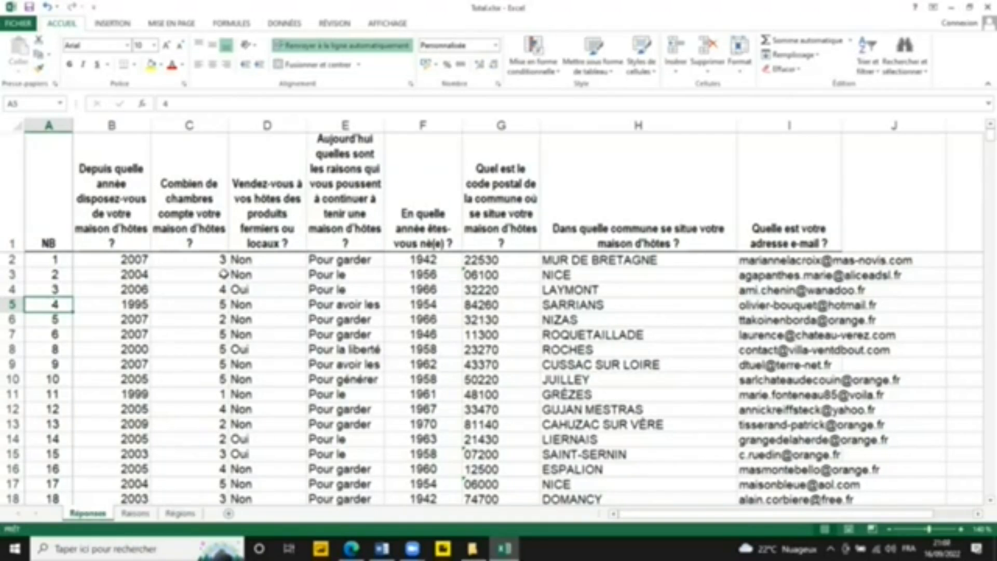
Step: Sort the Réponses table from A to Z by the commune column
{"action": "left_click", "coordinate": [620, 374]}
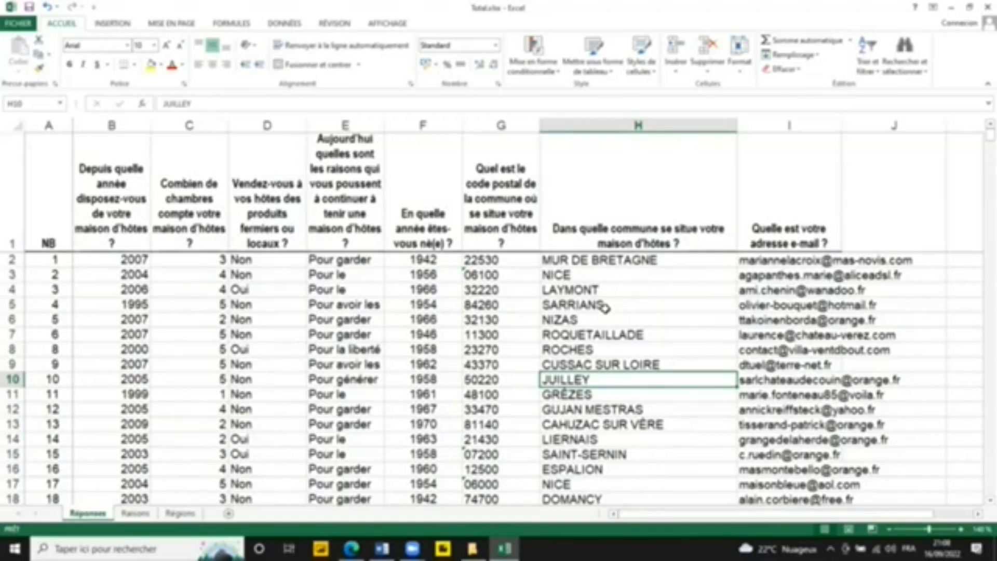
{"action": "left_click", "coordinate": [605, 306]}
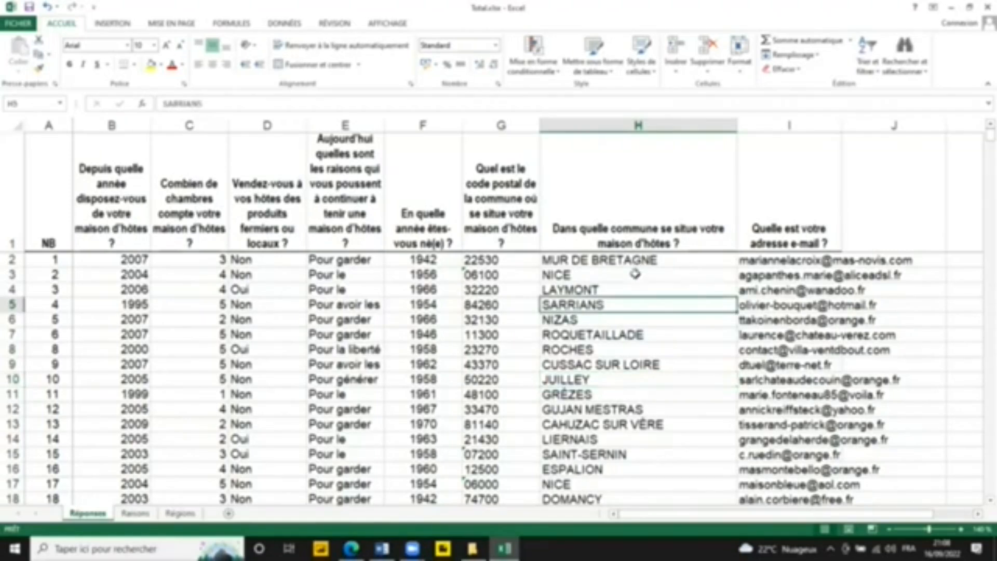
{"action": "left_click", "coordinate": [635, 273]}
{"action": "left_click", "coordinate": [283, 23]}
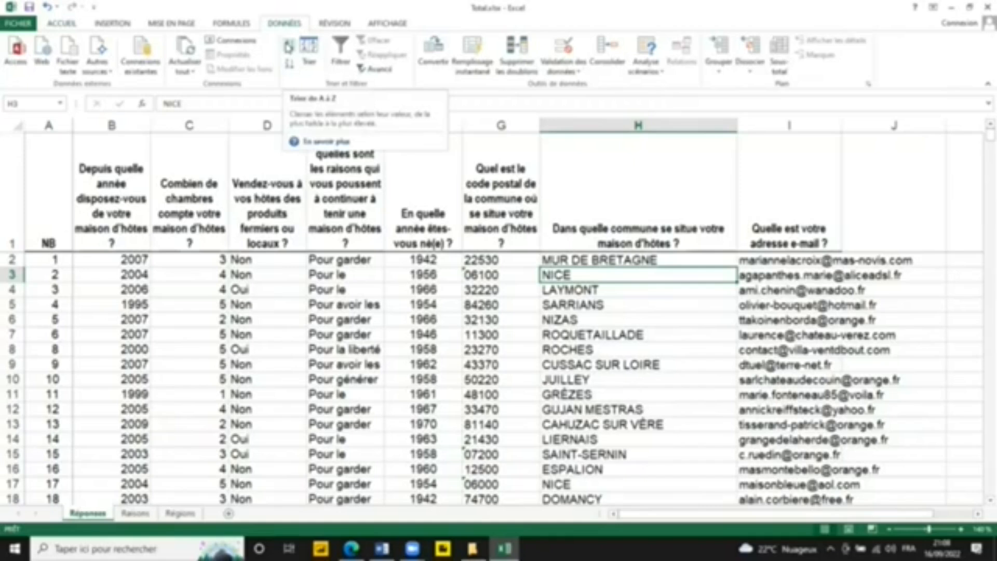
{"action": "left_click", "coordinate": [333, 264]}
{"action": "left_click", "coordinate": [596, 292]}
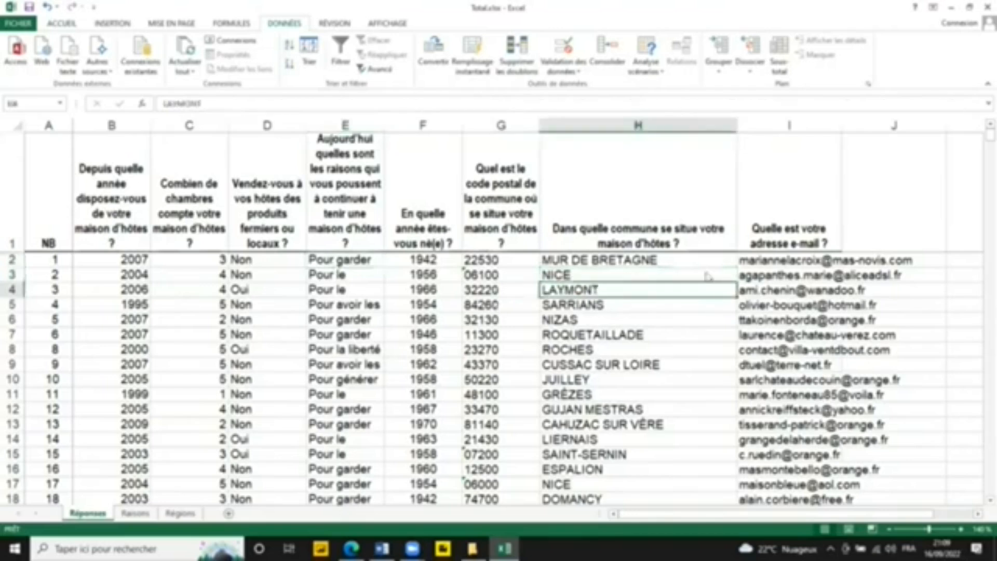
{"action": "left_click", "coordinate": [642, 308]}
{"action": "left_click", "coordinate": [633, 261]}
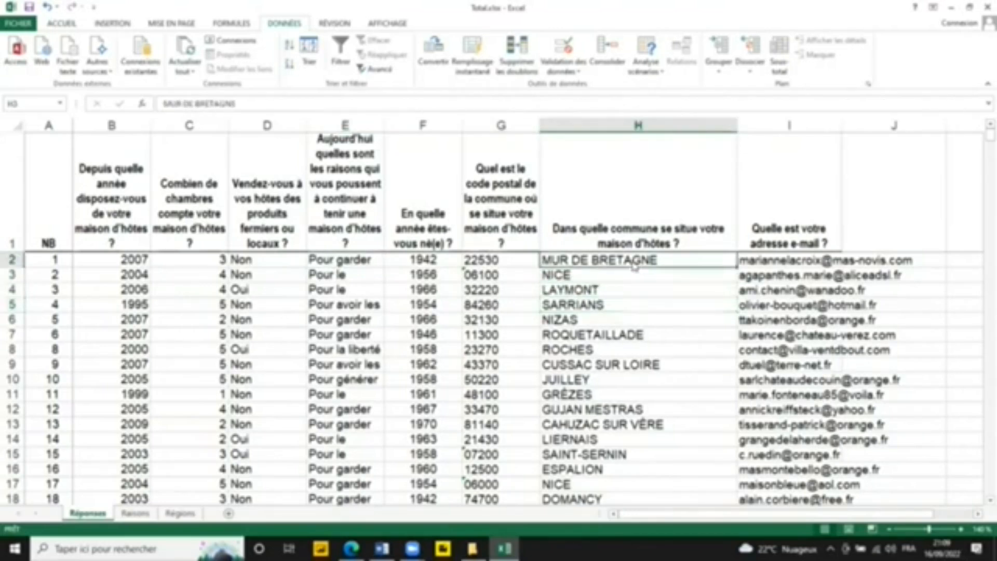
{"action": "left_click", "coordinate": [627, 302]}
{"action": "left_click", "coordinate": [616, 276]}
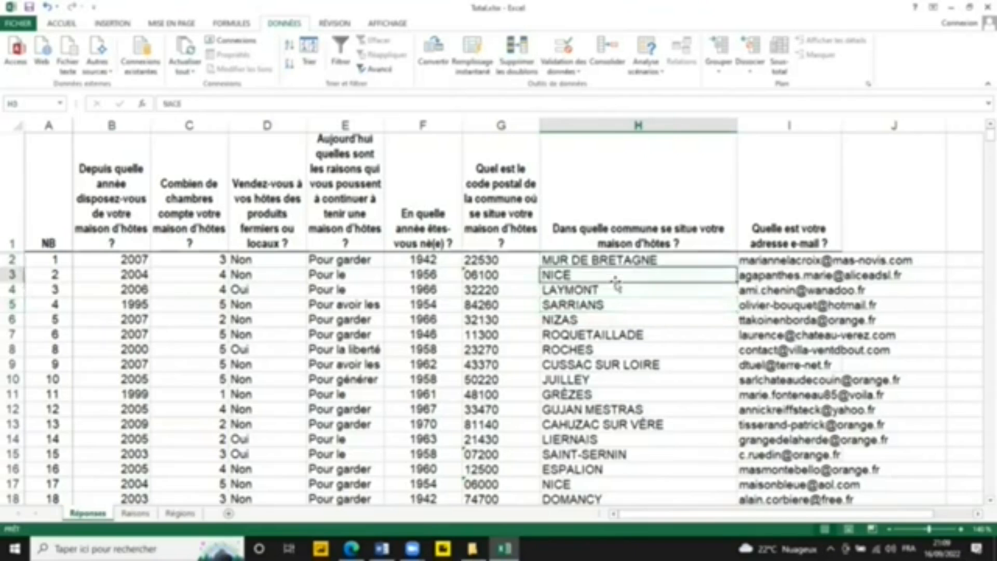
{"action": "left_click", "coordinate": [630, 304]}
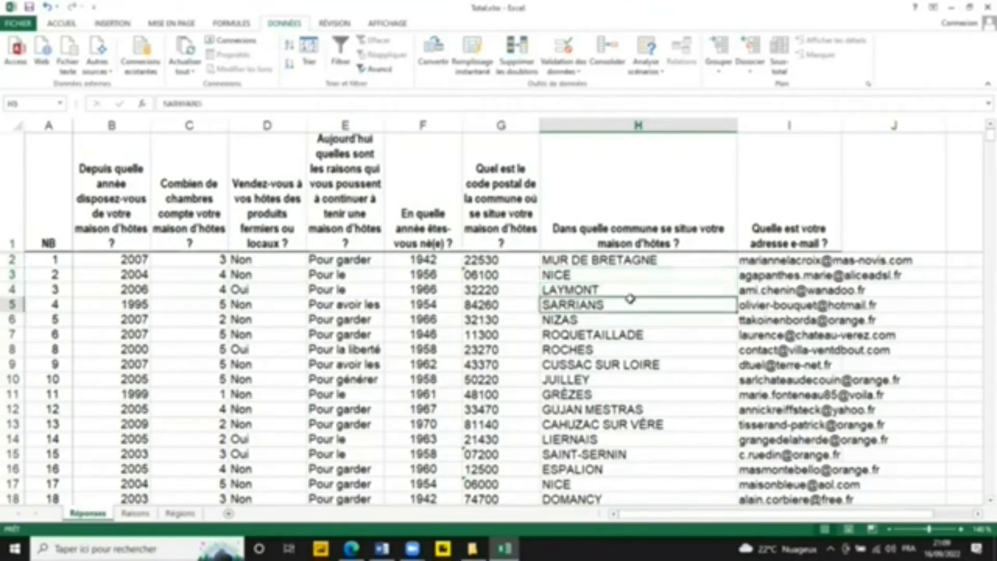
{"action": "right_click", "coordinate": [632, 302]}
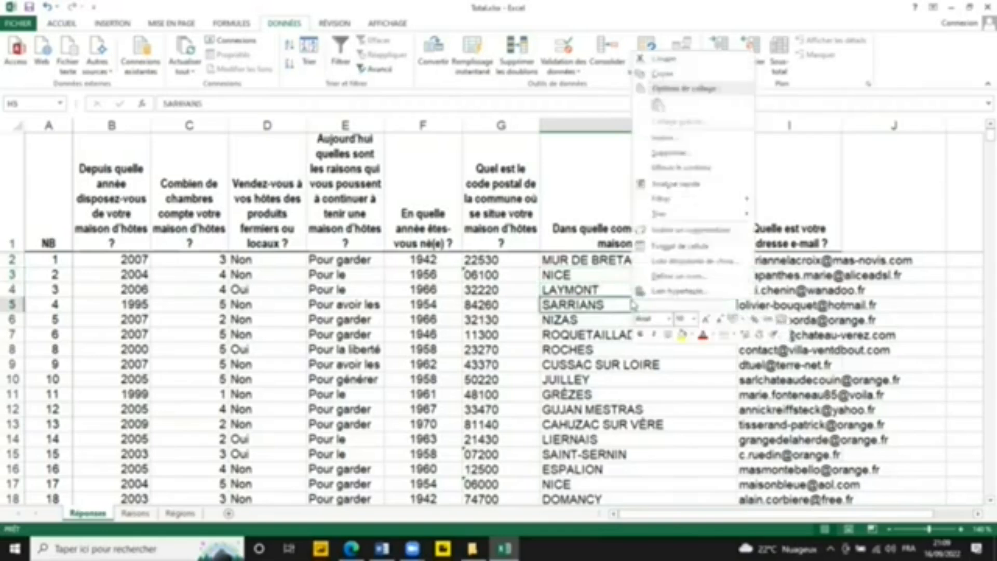
{"action": "left_click", "coordinate": [535, 279]}
{"action": "left_click", "coordinate": [605, 279]}
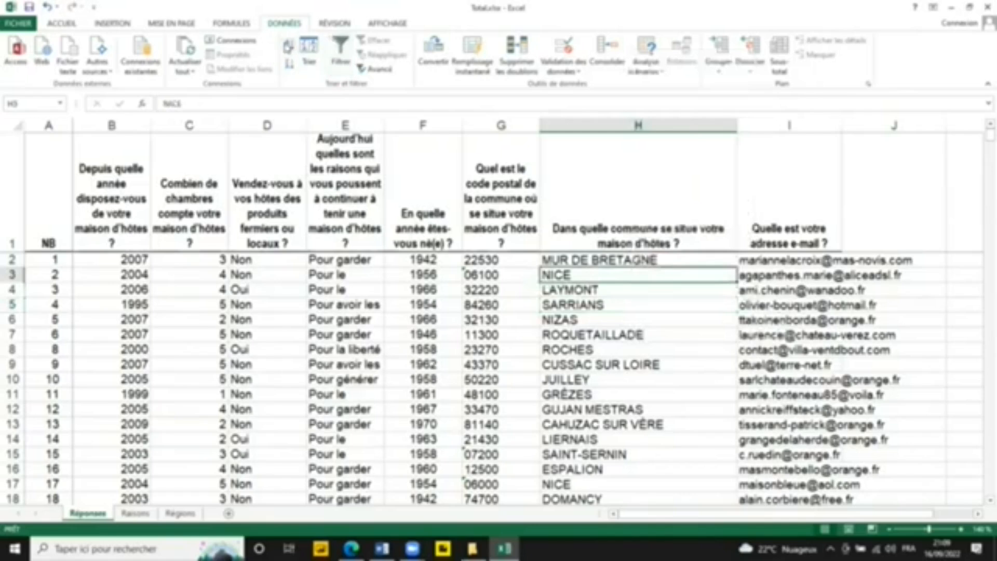
{"action": "left_click", "coordinate": [288, 45]}
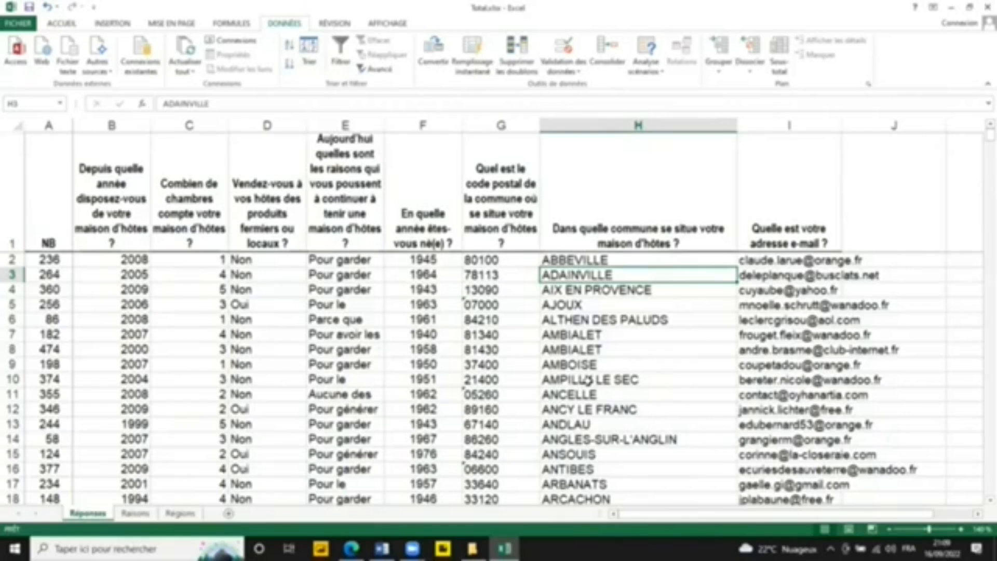
Step: Undo the alphabetical sort by commune and clear the table selection
{"action": "left_click", "coordinate": [47, 7]}
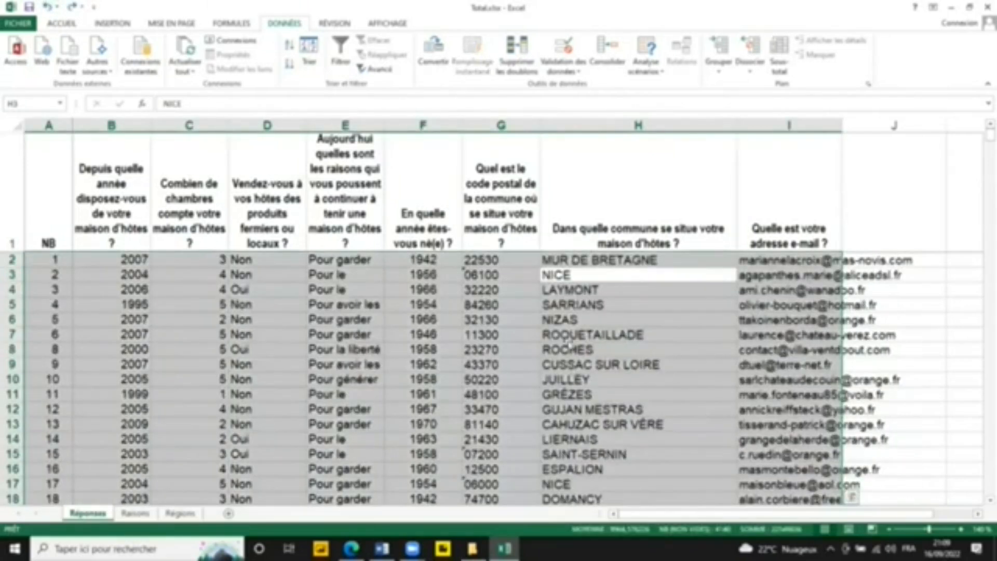
{"action": "left_click", "coordinate": [550, 439]}
{"action": "left_click", "coordinate": [483, 443]}
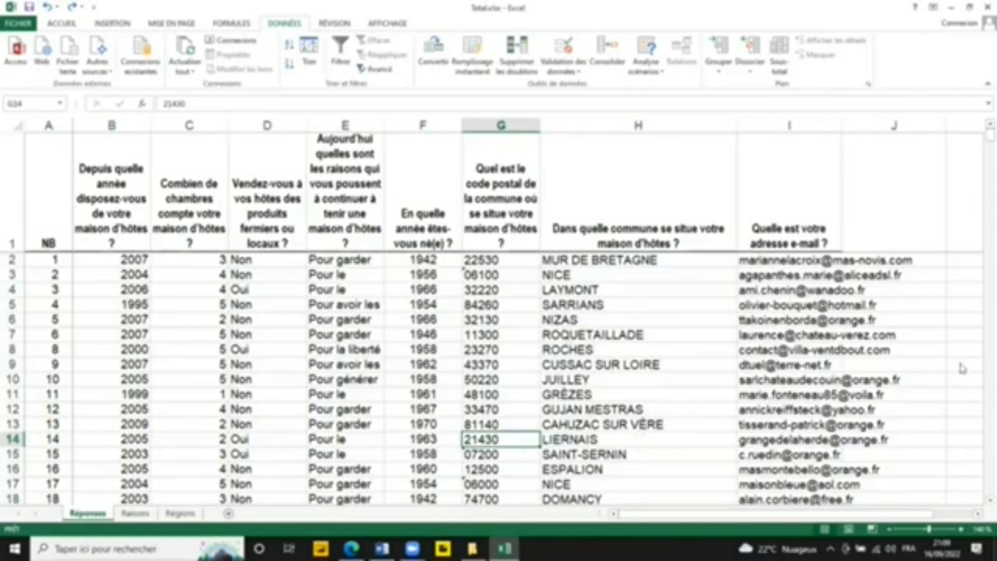
Step: Sort the Réponses table from A to Z by the commune column
{"action": "scroll", "coordinate": [979, 473], "scroll_direction": "down", "scroll_amount": 5}
{"action": "scroll", "coordinate": [980, 473], "scroll_direction": "down", "scroll_amount": 5}
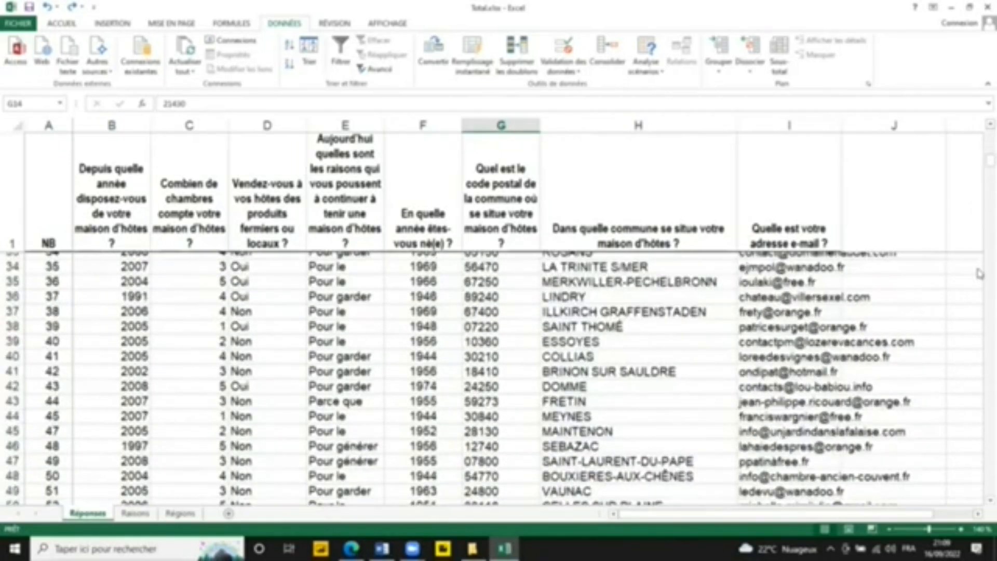
{"action": "scroll", "coordinate": [981, 274], "scroll_direction": "down", "scroll_amount": 5}
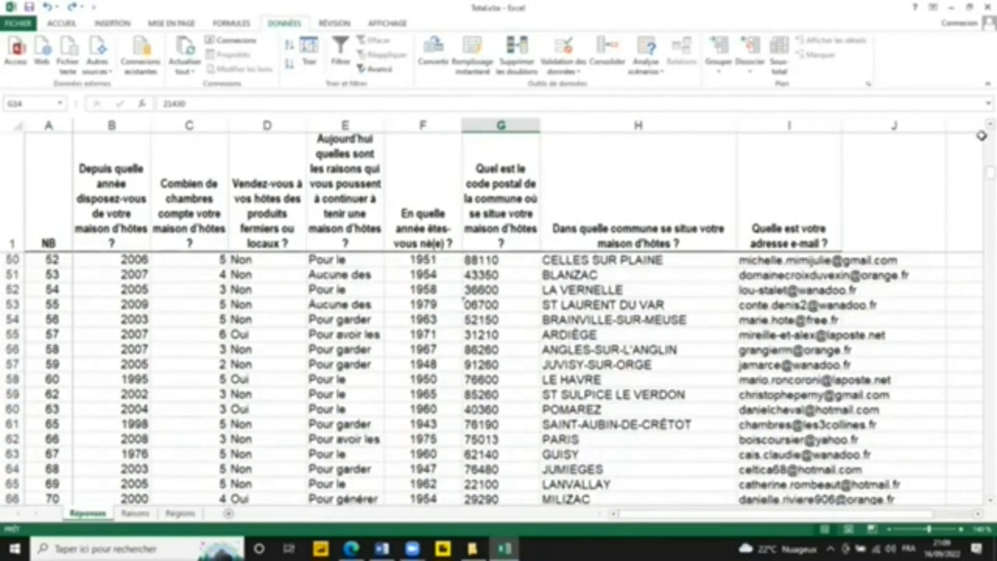
{"action": "scroll", "coordinate": [737, 169], "scroll_direction": "up", "scroll_amount": 16}
{"action": "left_click", "coordinate": [580, 288]}
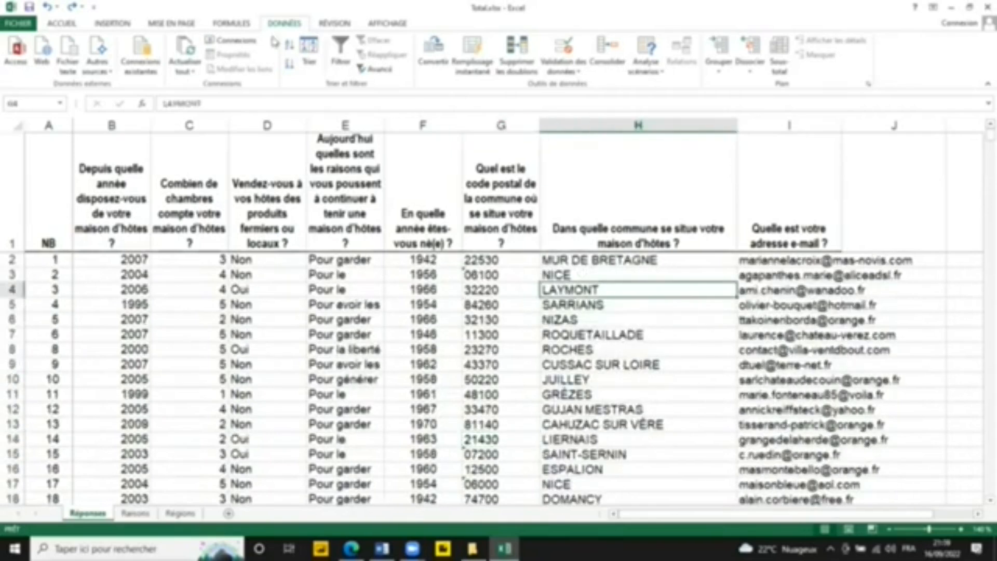
{"action": "left_click", "coordinate": [290, 46]}
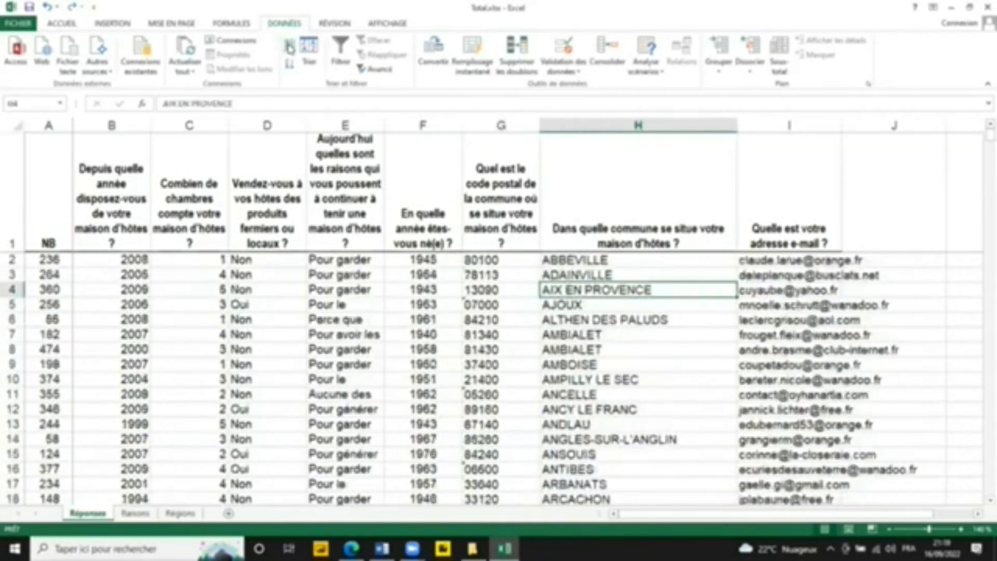
{"action": "left_click", "coordinate": [624, 361]}
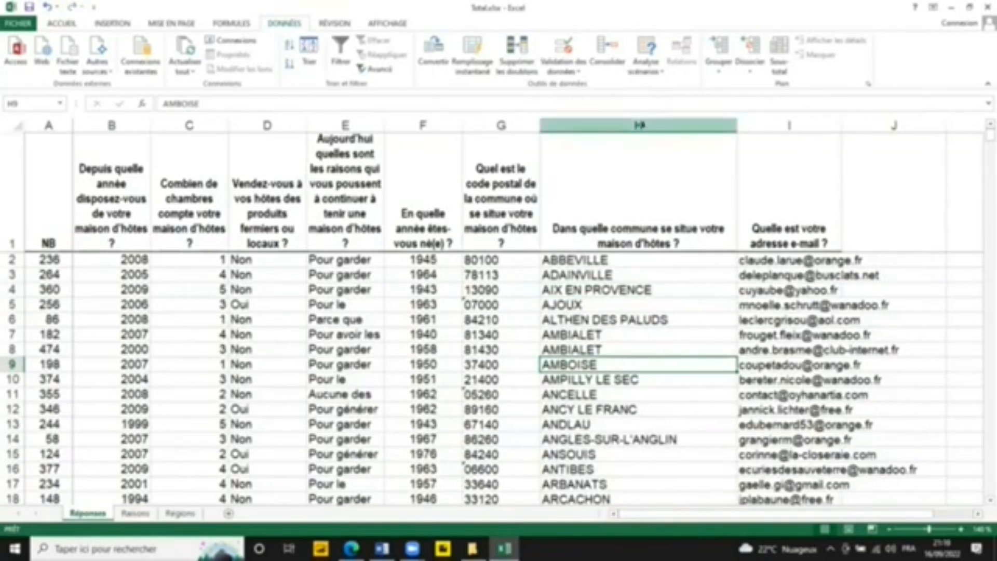
{"action": "left_click", "coordinate": [686, 288]}
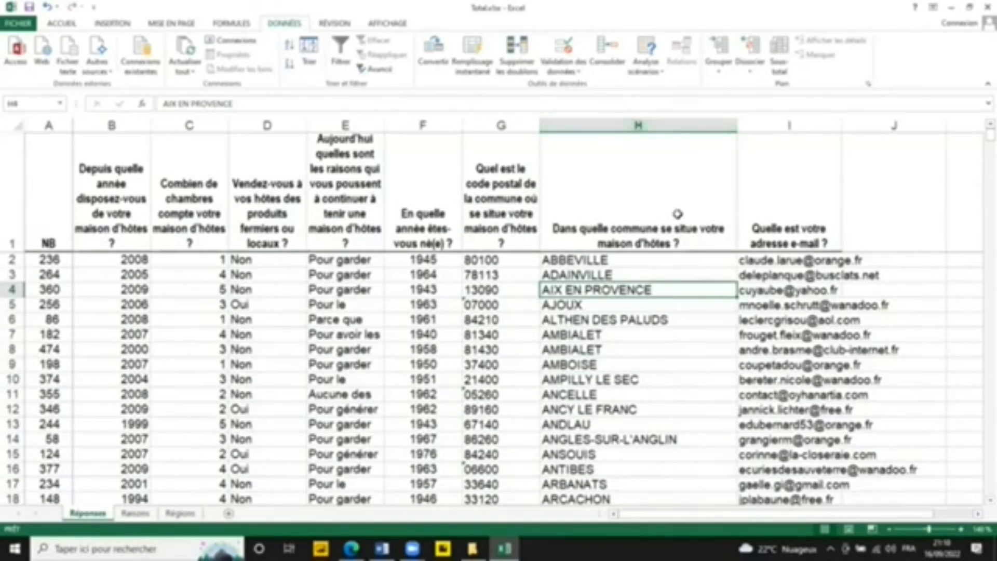
Step: Select the commune entries in column H from the header cell down to the last filled row, and check where the list ends
{"action": "left_click", "coordinate": [651, 125]}
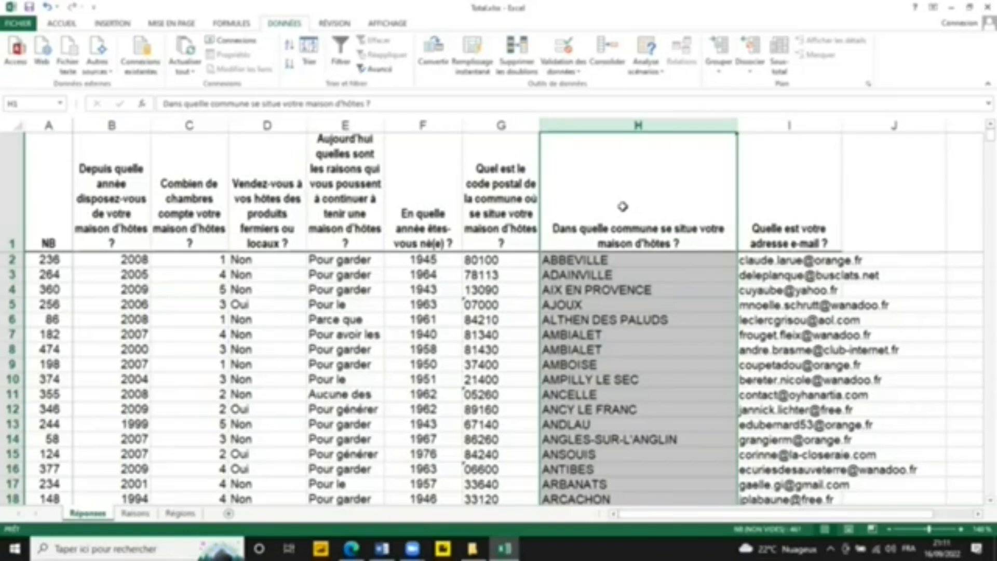
{"action": "left_click", "coordinate": [623, 207]}
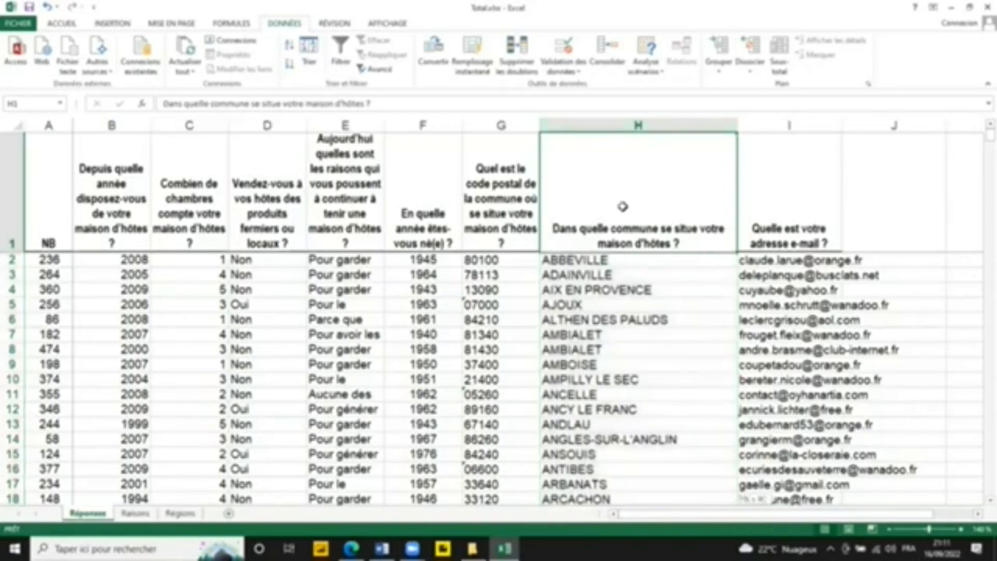
{"action": "key", "text": "ctrl+shift+Down"}
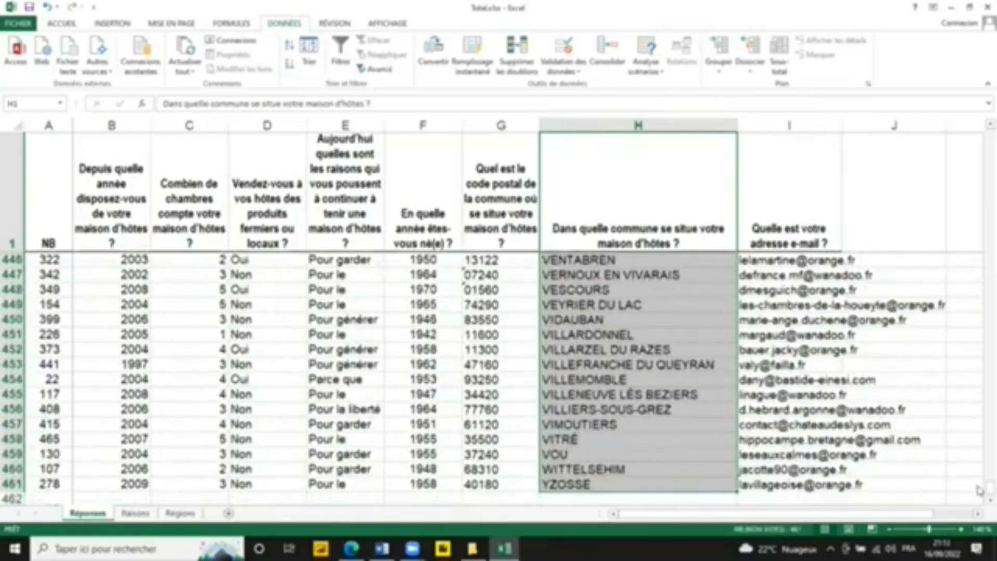
{"action": "left_click_drag", "start_coordinate": [987, 488], "coordinate": [980, 496]}
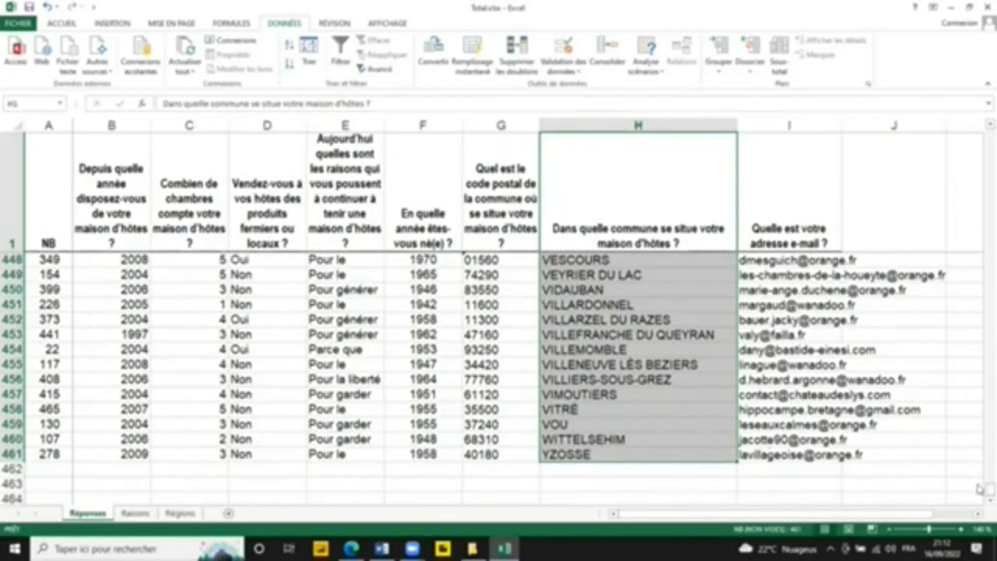
{"action": "left_click_drag", "start_coordinate": [980, 491], "coordinate": [979, 106]}
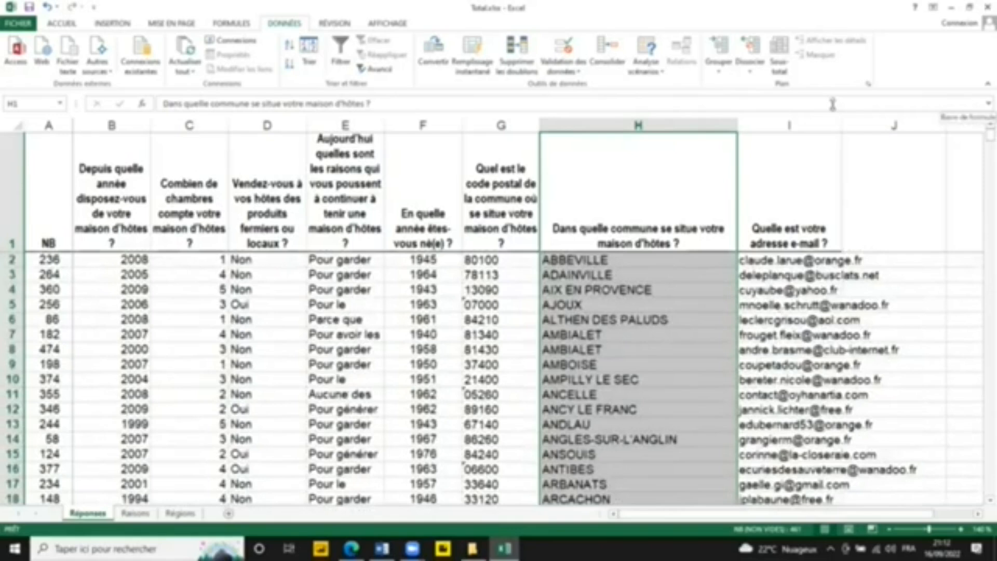
{"action": "left_click", "coordinate": [651, 126]}
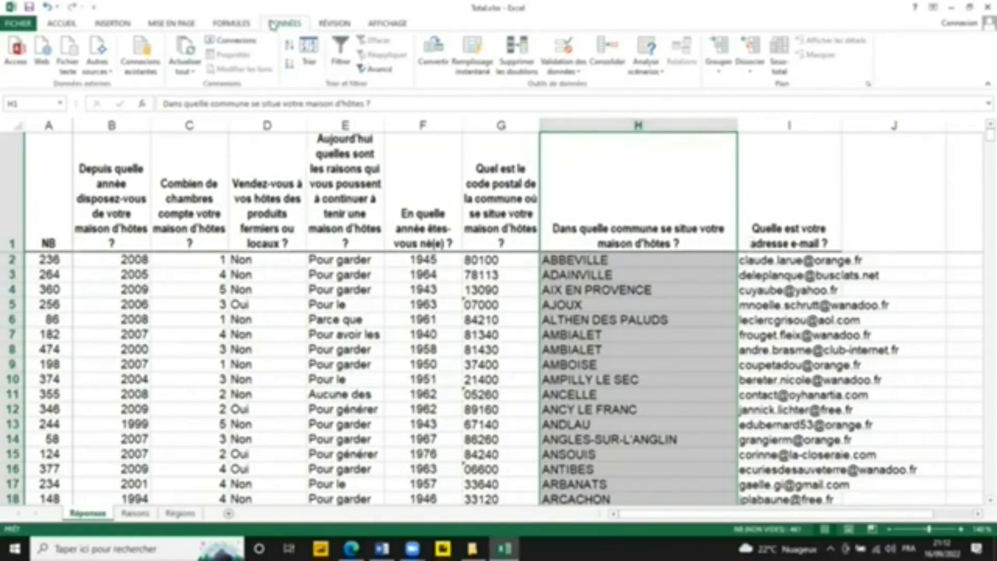
{"action": "left_click", "coordinate": [59, 24]}
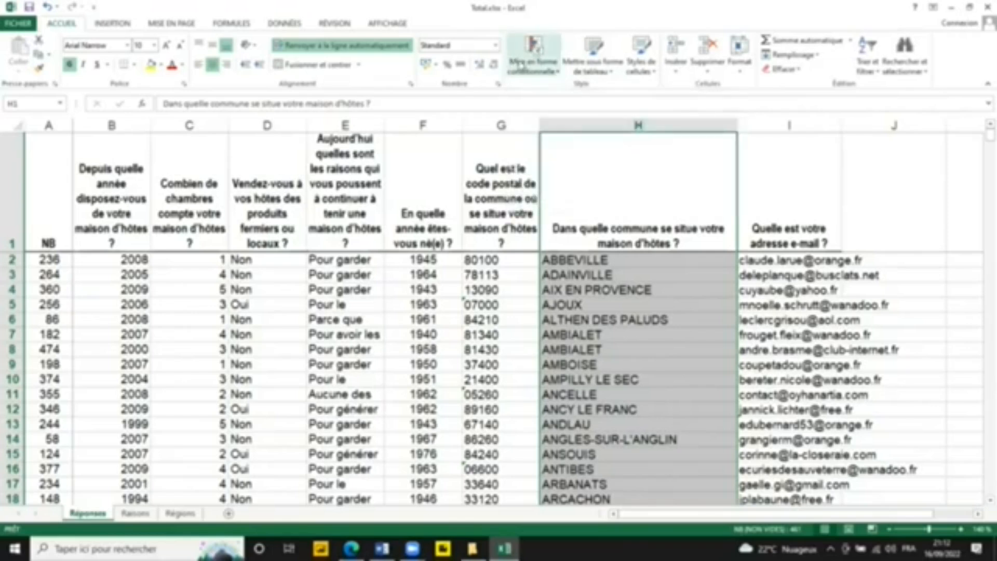
{"action": "left_click", "coordinate": [561, 74]}
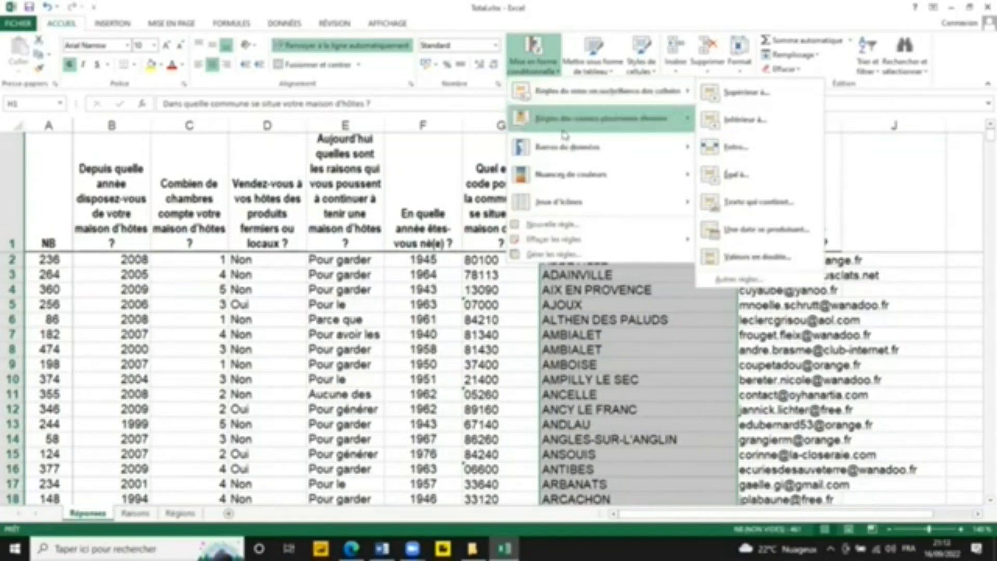
{"action": "mouse_move", "coordinate": [591, 208]}
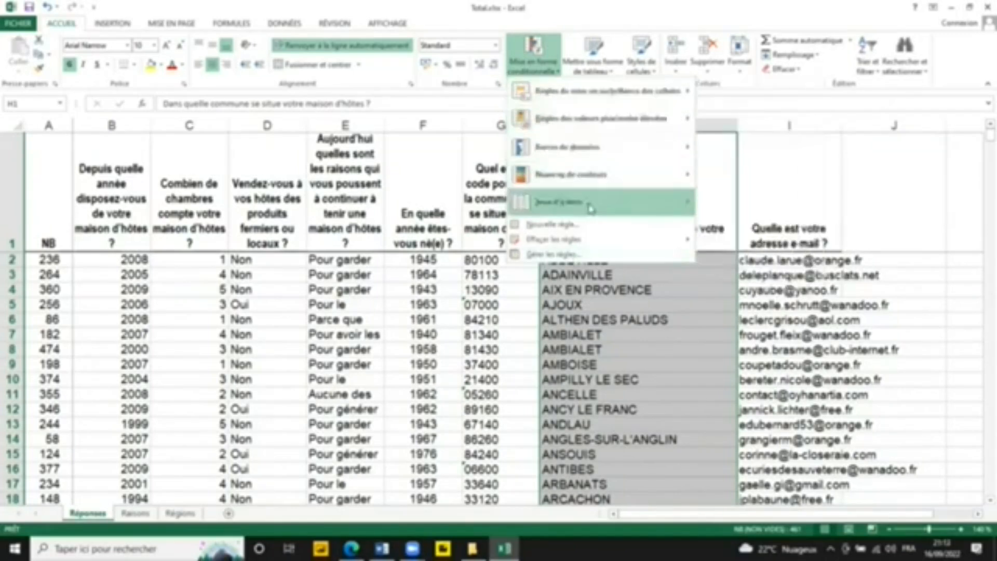
{"action": "mouse_move", "coordinate": [592, 112]}
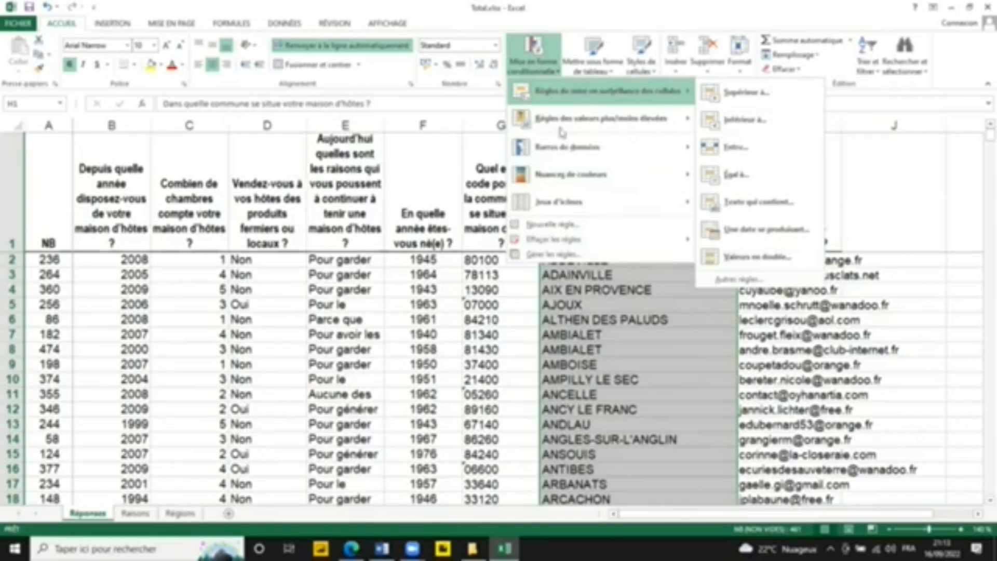
{"action": "left_click", "coordinate": [583, 257]}
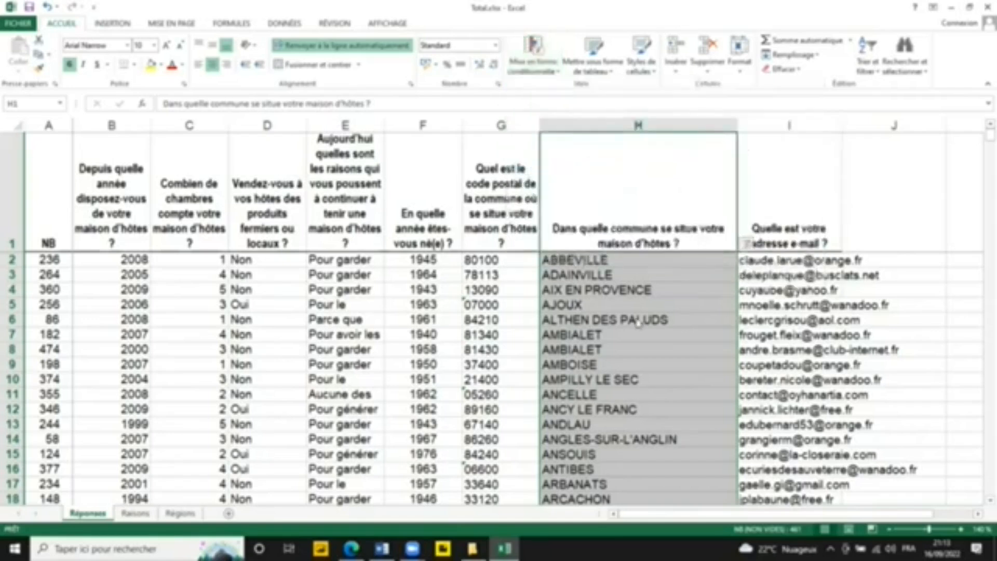
{"action": "left_click", "coordinate": [790, 347]}
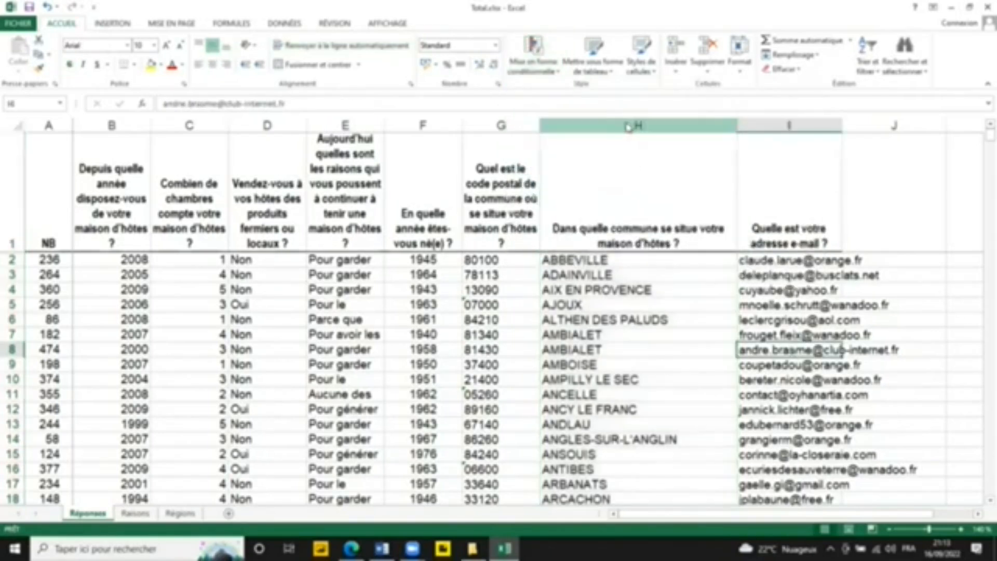
{"action": "left_click", "coordinate": [627, 124]}
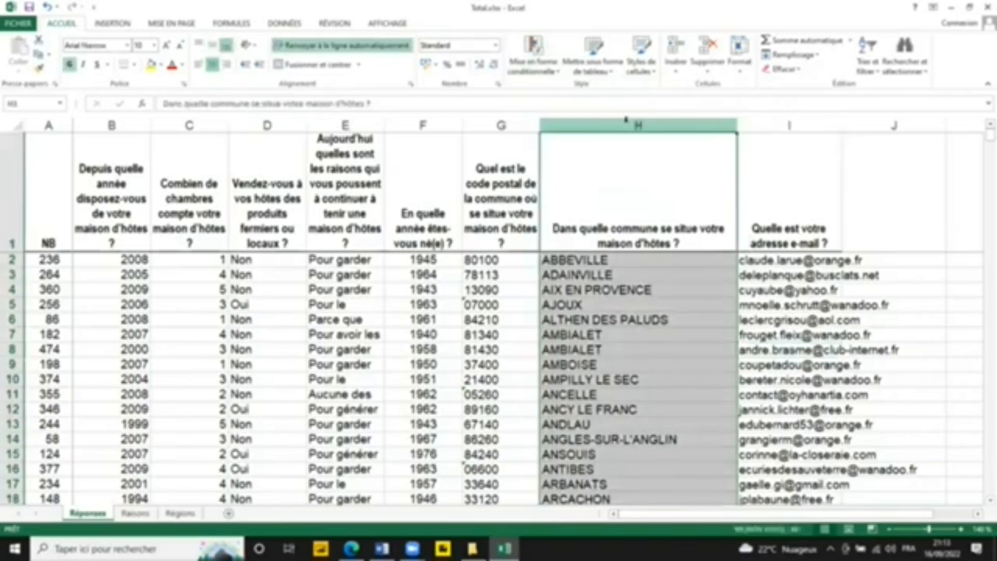
{"action": "left_click", "coordinate": [400, 23]}
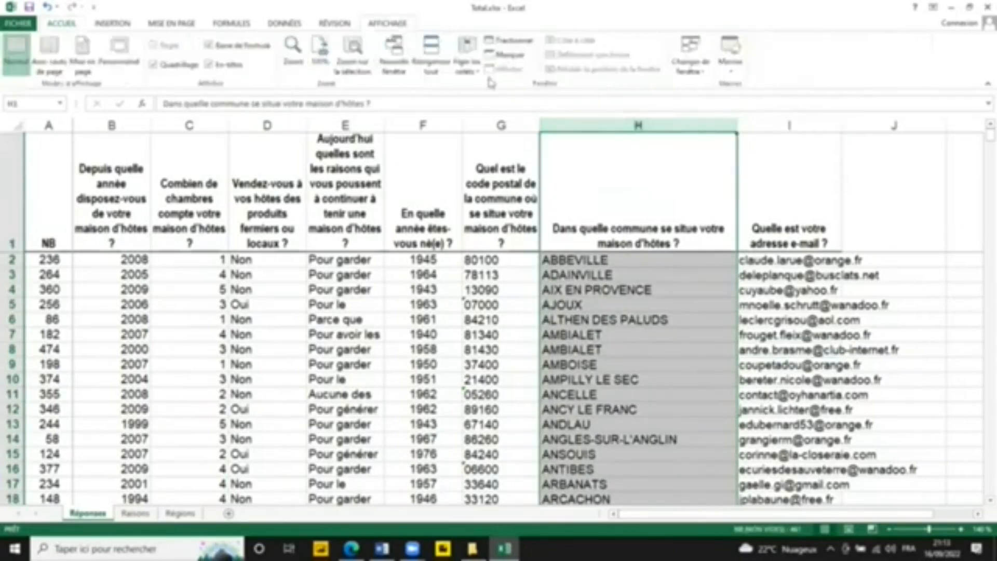
{"action": "left_click", "coordinate": [690, 312]}
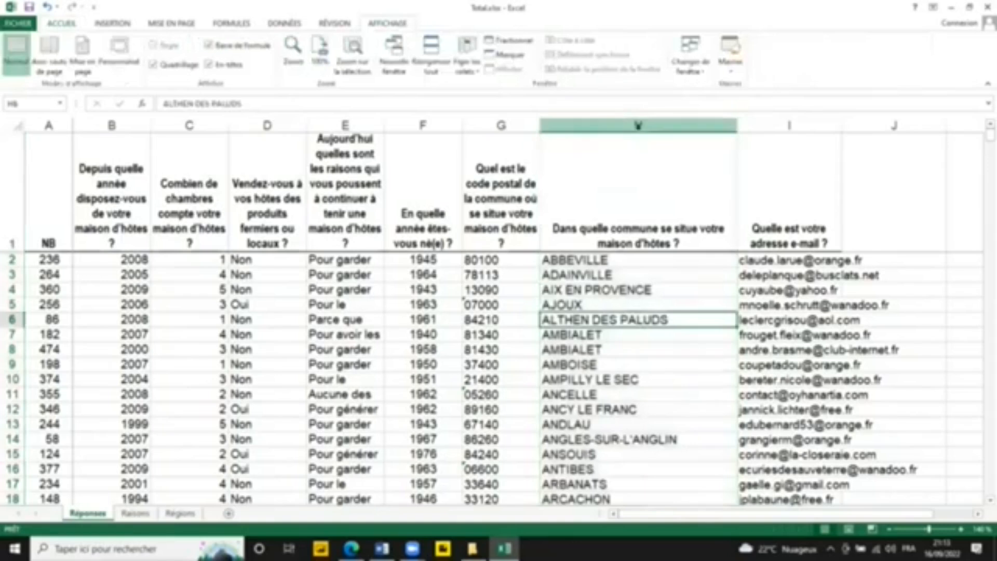
Step: Apply a duplicate-values conditional formatting rule to the whole of column H, with light red fill and dark red text
{"action": "left_click", "coordinate": [640, 134]}
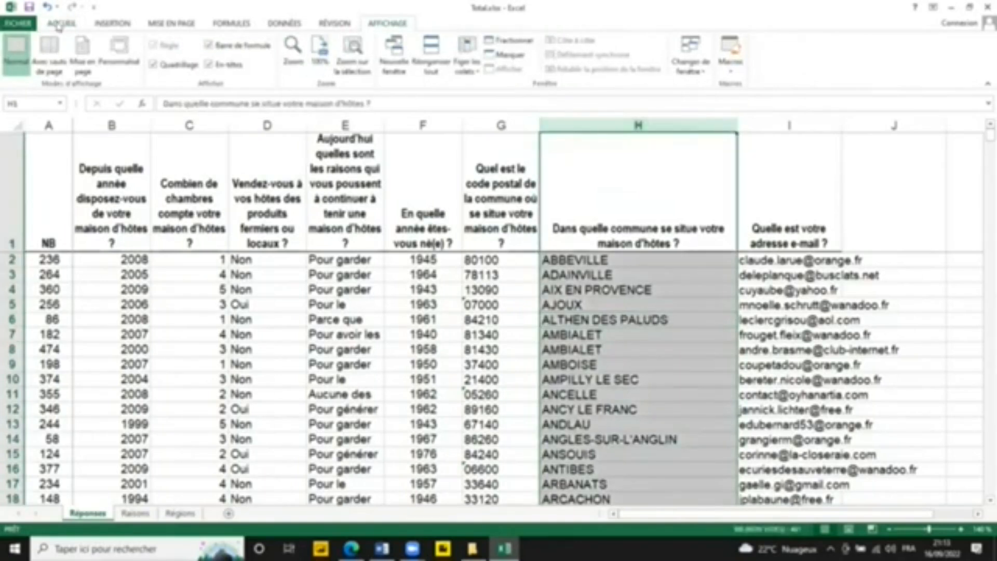
{"action": "left_click", "coordinate": [60, 24]}
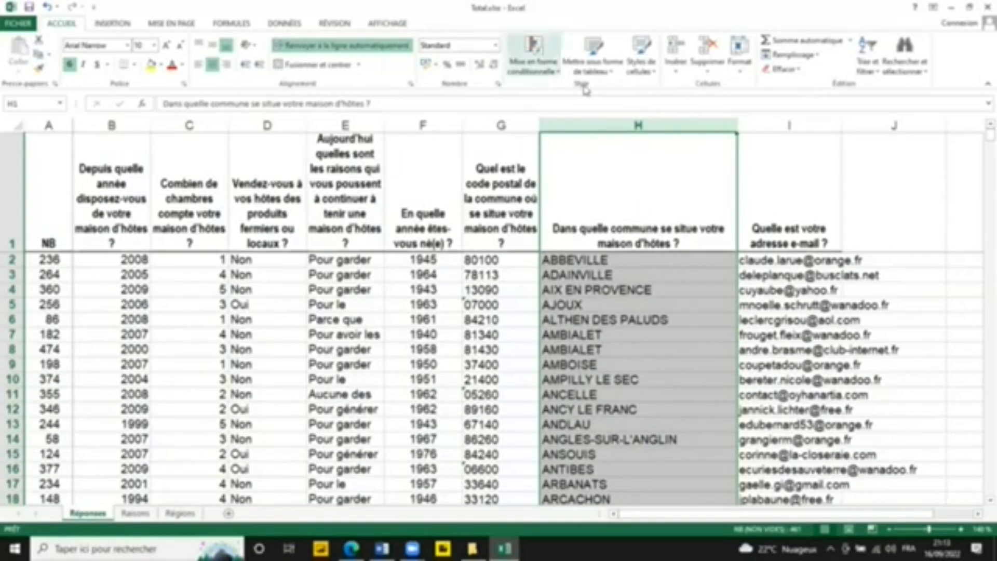
{"action": "left_click", "coordinate": [547, 73]}
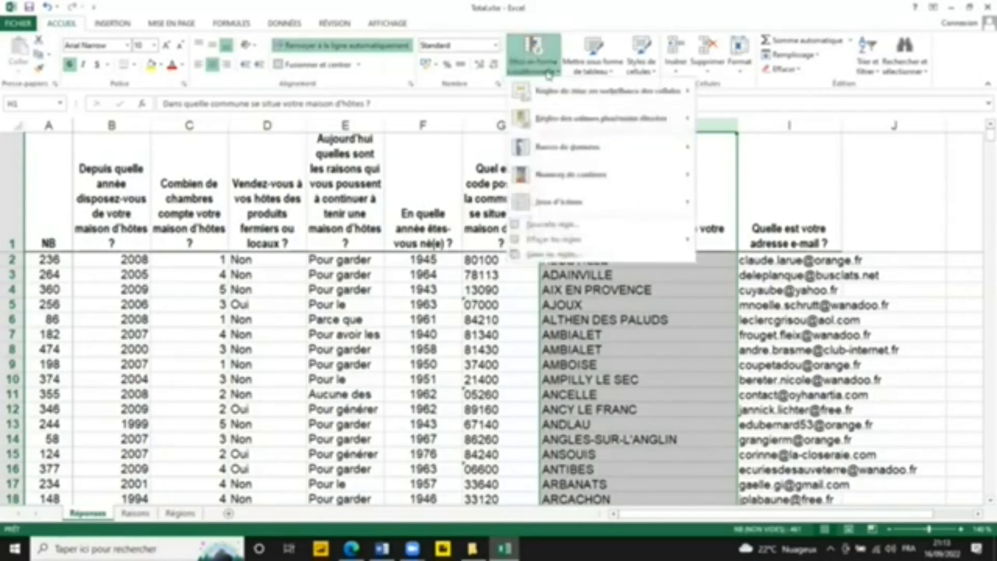
{"action": "mouse_move", "coordinate": [556, 97]}
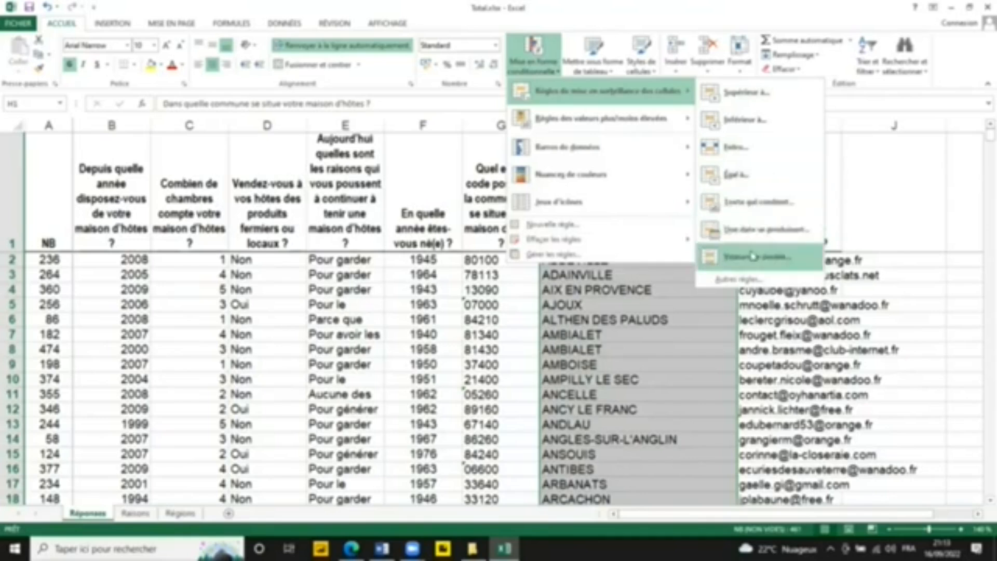
{"action": "left_click", "coordinate": [701, 295]}
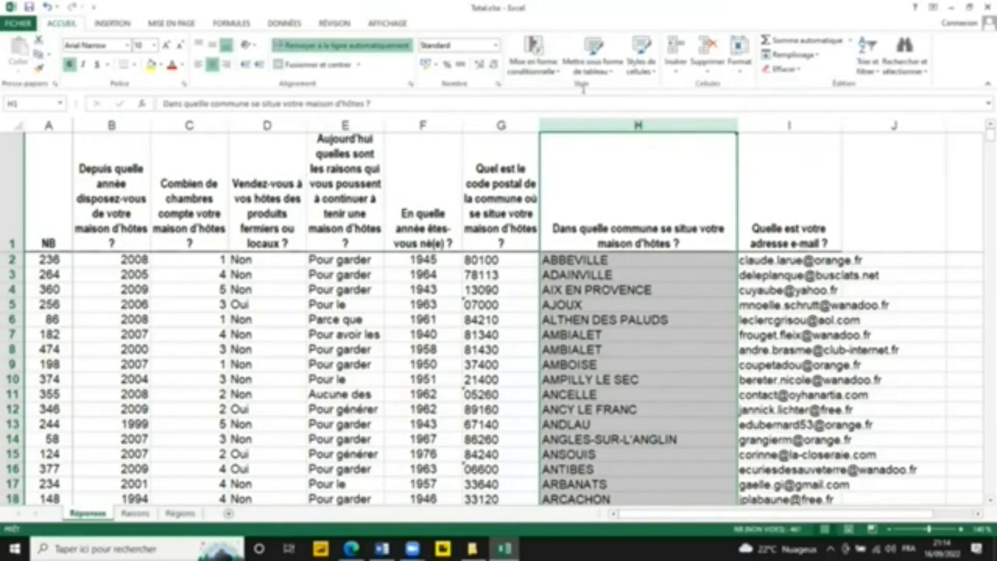
{"action": "left_click", "coordinate": [547, 70]}
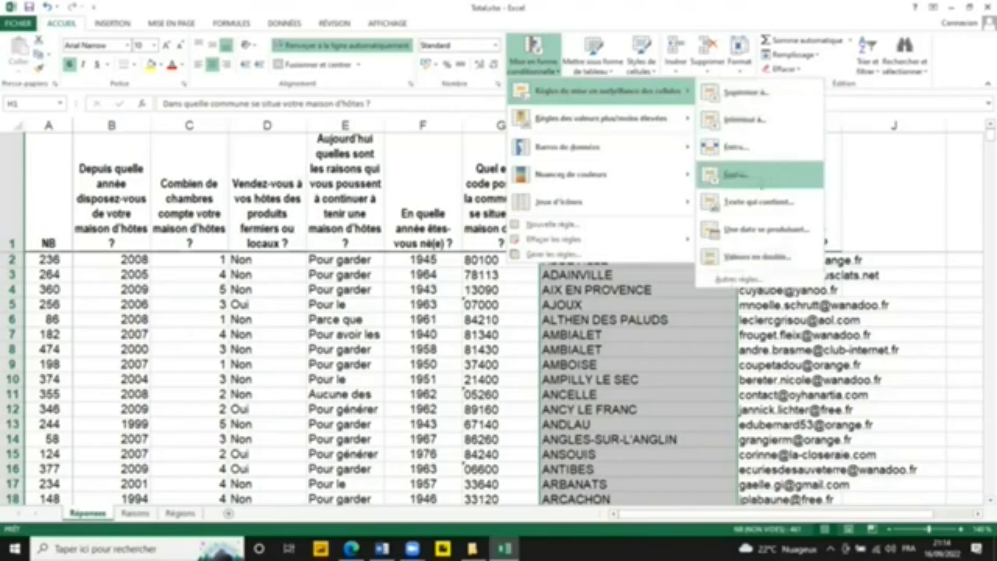
{"action": "left_click", "coordinate": [741, 257]}
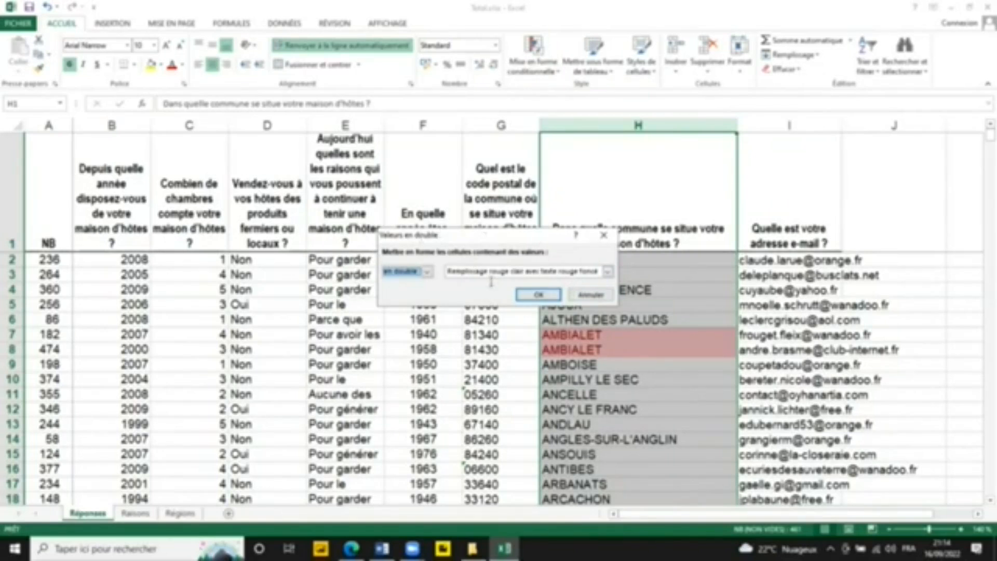
{"action": "left_click", "coordinate": [427, 271]}
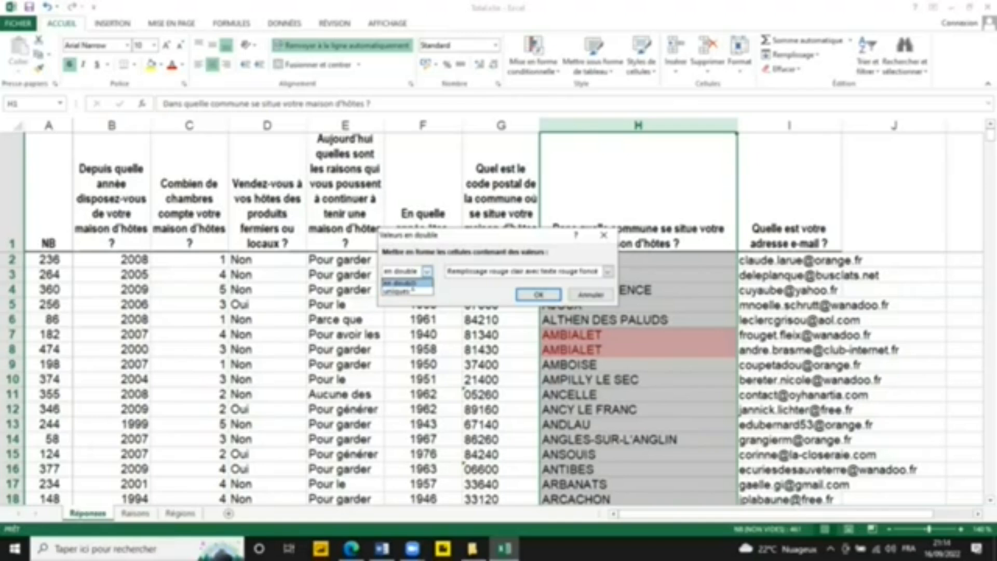
{"action": "left_click", "coordinate": [413, 283]}
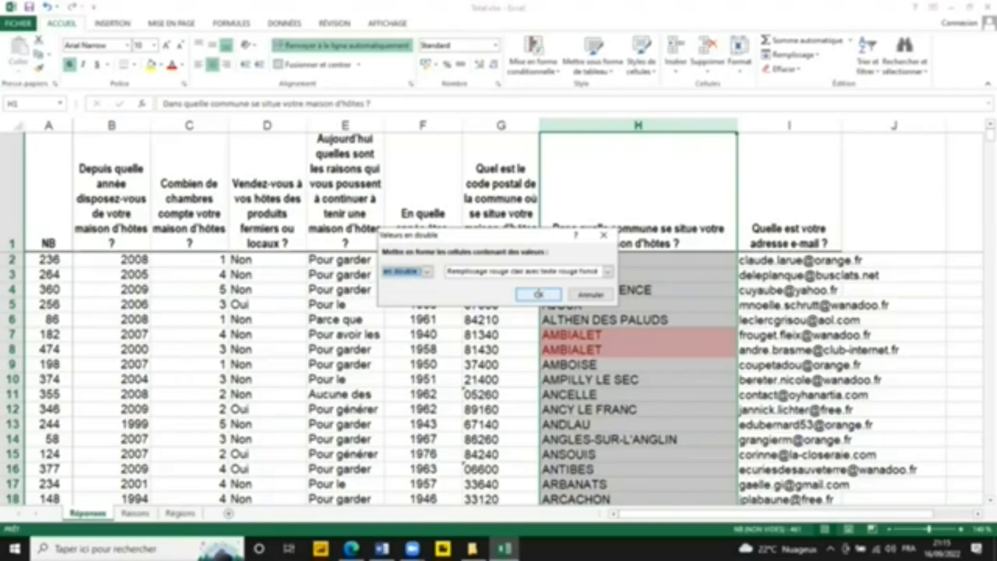
{"action": "key", "text": "Return"}
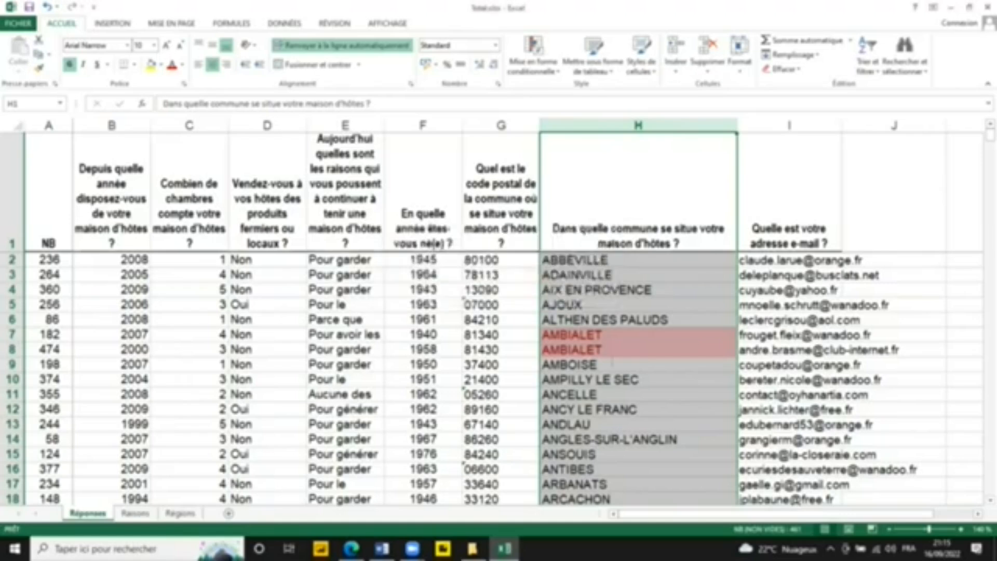
Step: Review the highlighted duplicate communes down column H as far as the BIDART entries
{"action": "left_click", "coordinate": [608, 366]}
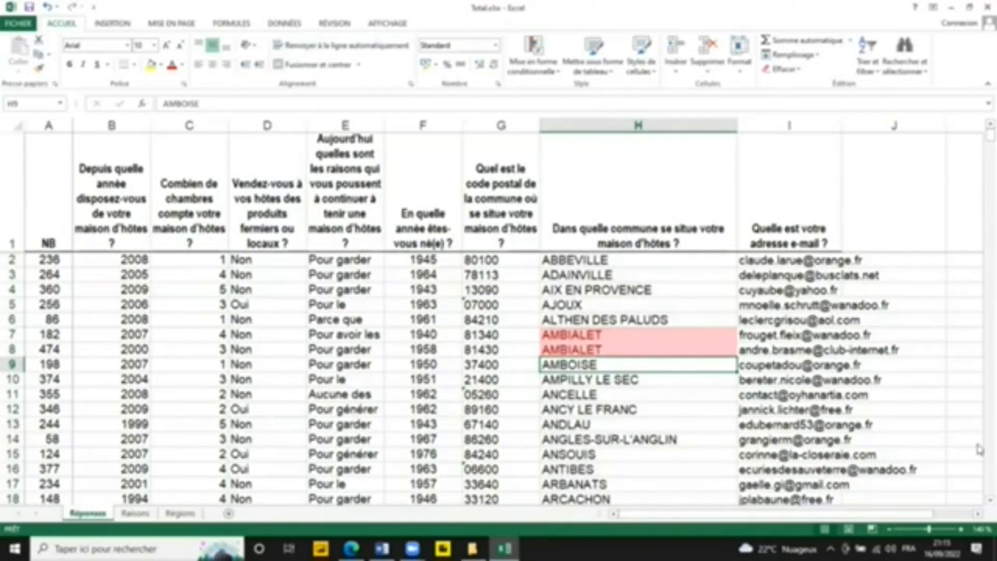
{"action": "scroll", "coordinate": [979, 449], "scroll_direction": "down", "scroll_amount": 5}
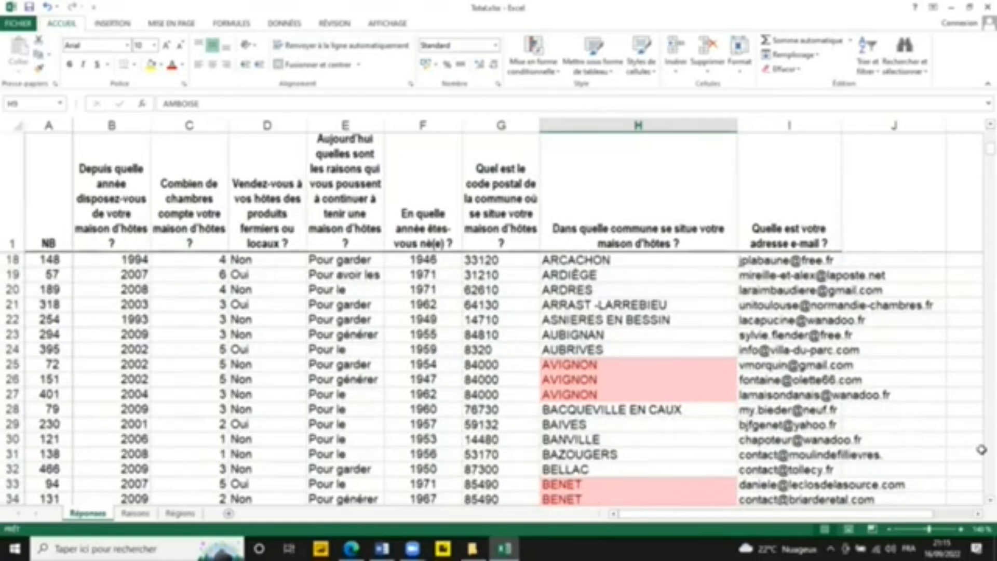
{"action": "scroll", "coordinate": [982, 450], "scroll_direction": "down", "scroll_amount": 5}
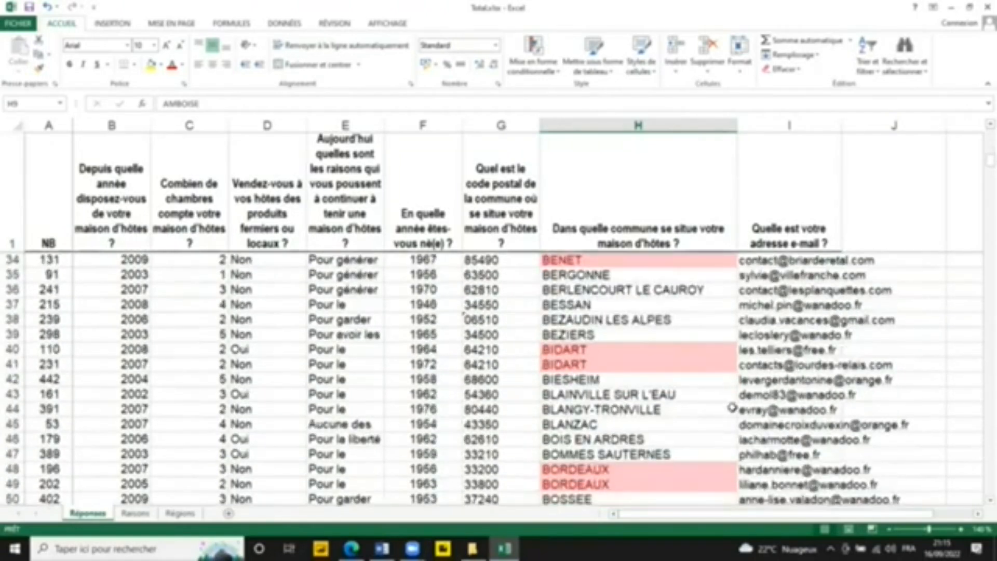
{"action": "left_click", "coordinate": [590, 348]}
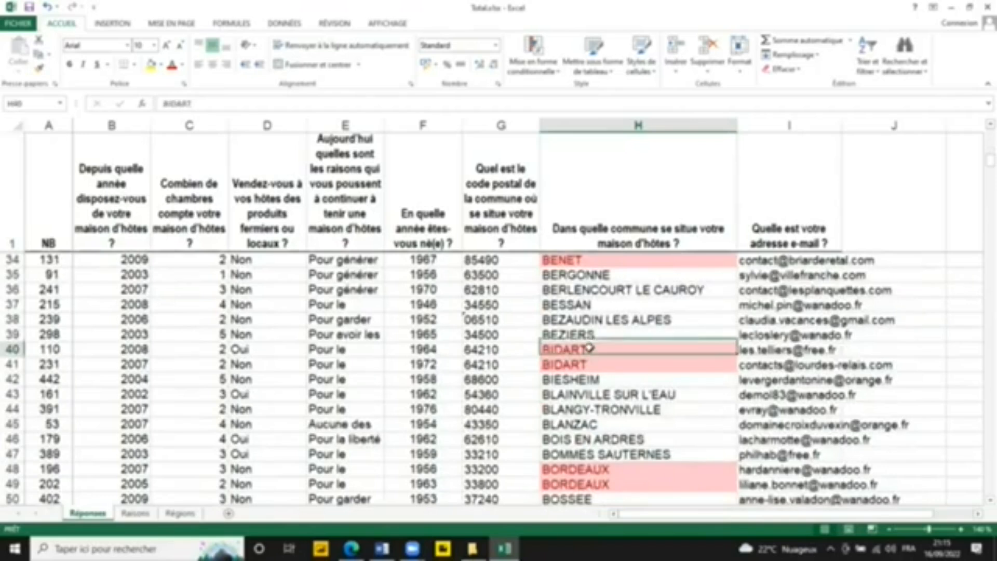
Step: Compare the e-mail addresses in column I for the duplicate BIDART rows and the duplicate BORDEAUX rows
{"action": "left_click", "coordinate": [594, 367]}
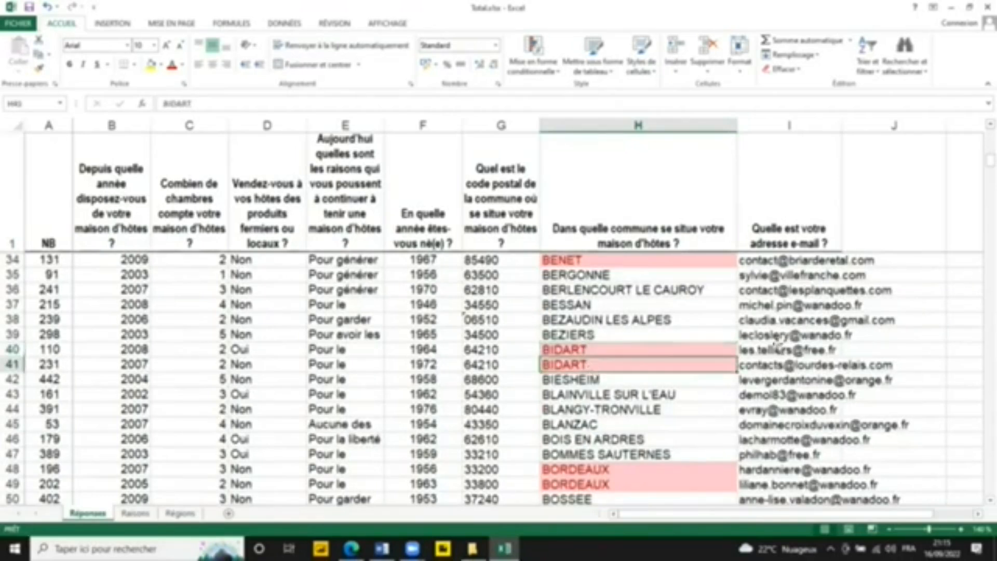
{"action": "left_click", "coordinate": [762, 352]}
{"action": "left_click", "coordinate": [760, 362]}
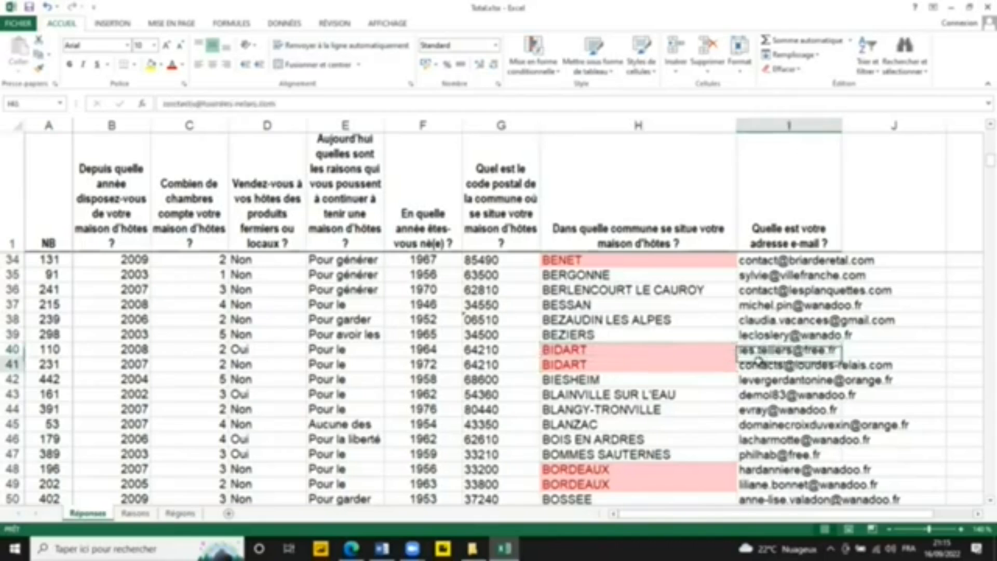
{"action": "left_click", "coordinate": [754, 349]}
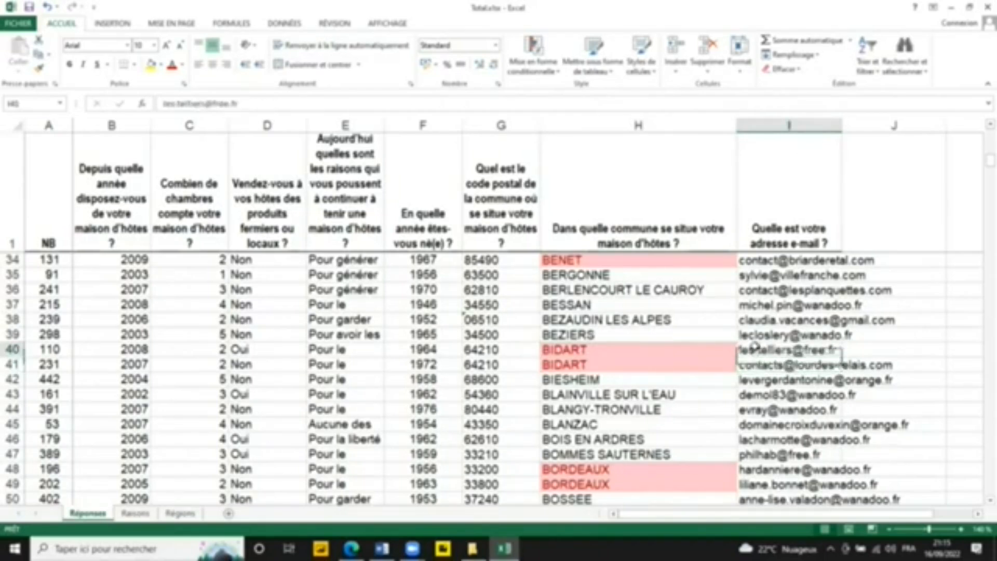
{"action": "scroll", "coordinate": [603, 412], "scroll_direction": "down", "scroll_amount": 2}
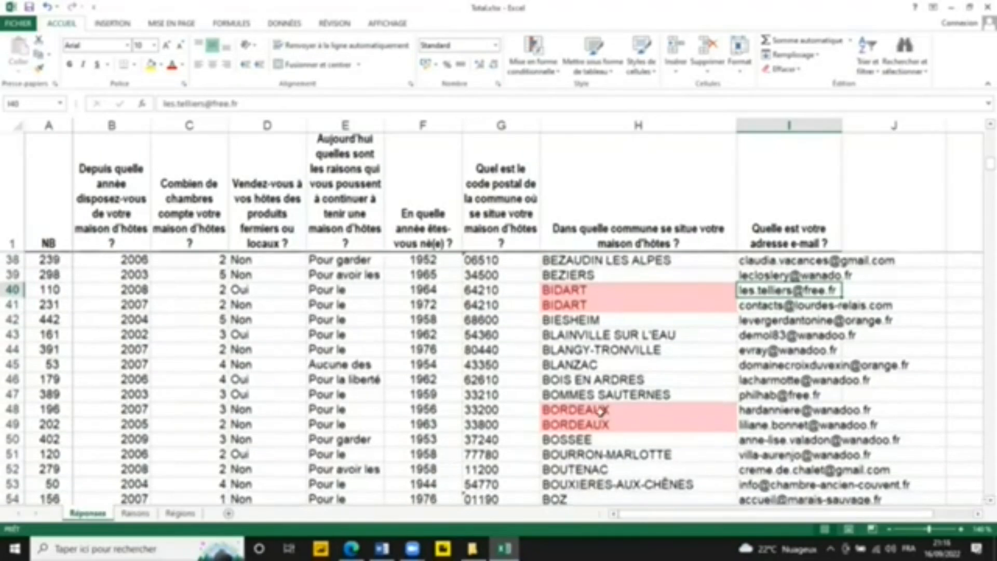
{"action": "left_click", "coordinate": [704, 416]}
{"action": "left_click", "coordinate": [757, 408]}
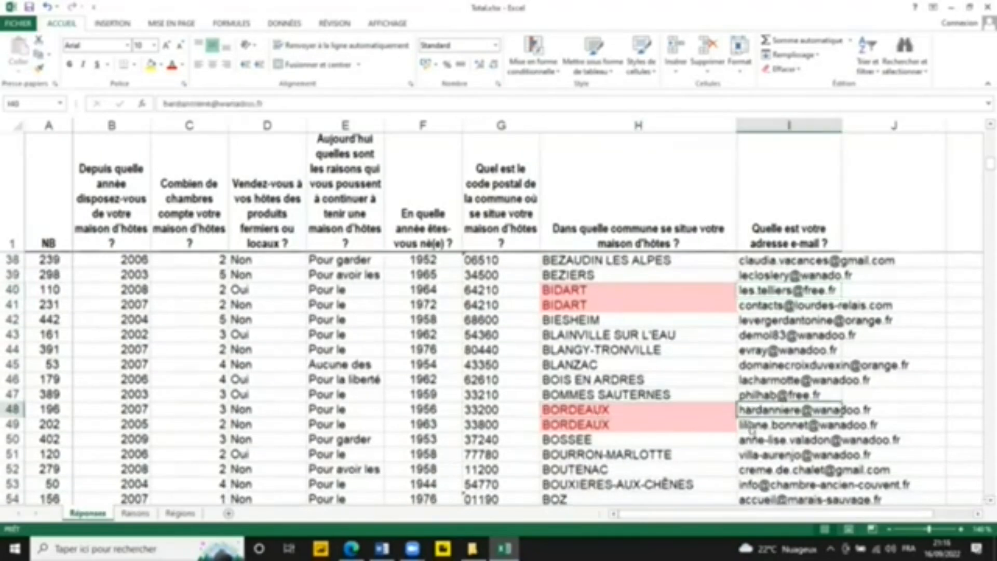
{"action": "left_click", "coordinate": [753, 429]}
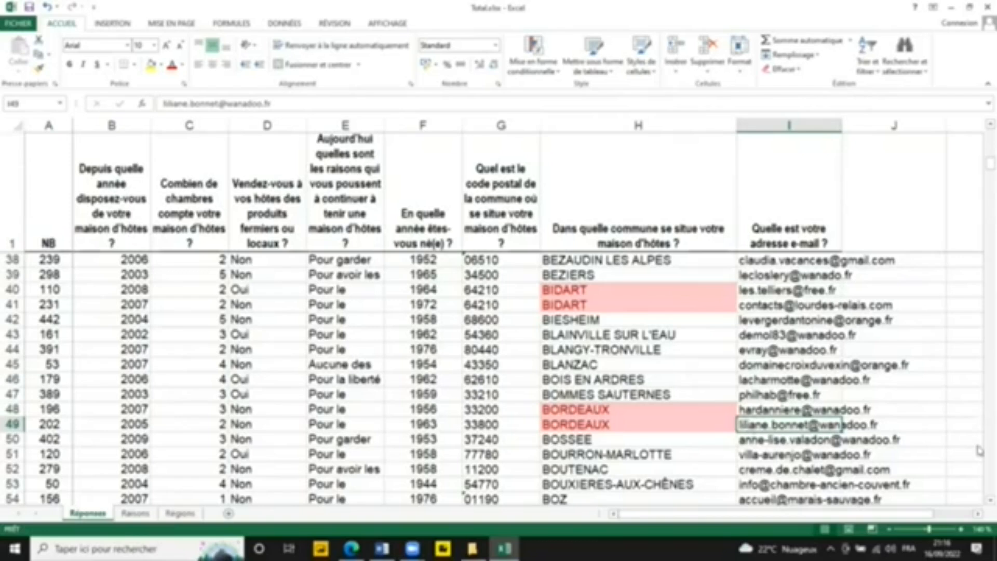
Step: Examine the highlighted duplicates further down column H, comparing the two COGNAC entries with the non-highlighted CHIGNY LES ROSES entry
{"action": "scroll", "coordinate": [979, 442], "scroll_direction": "down", "scroll_amount": 10}
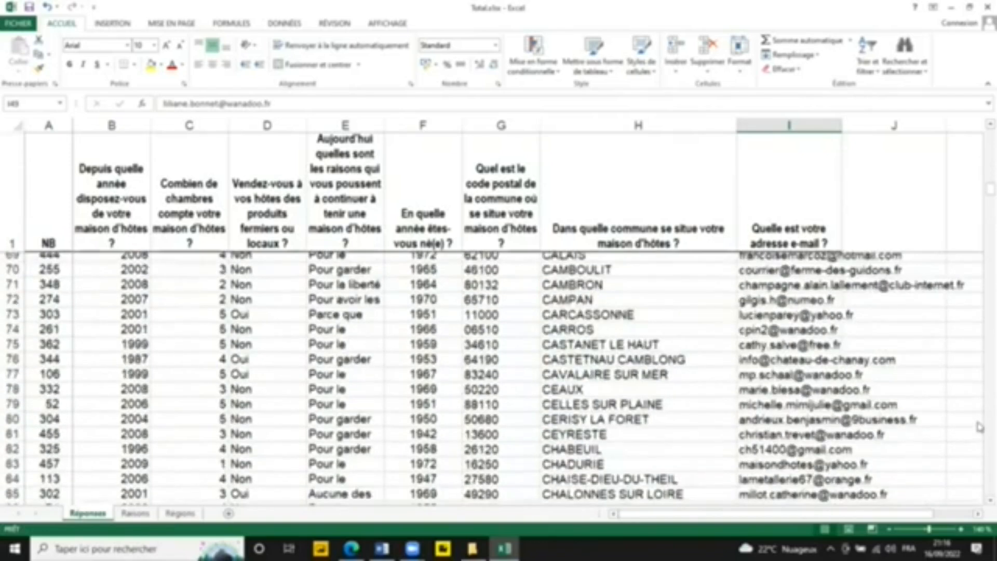
{"action": "scroll", "coordinate": [979, 427], "scroll_direction": "down", "scroll_amount": 6}
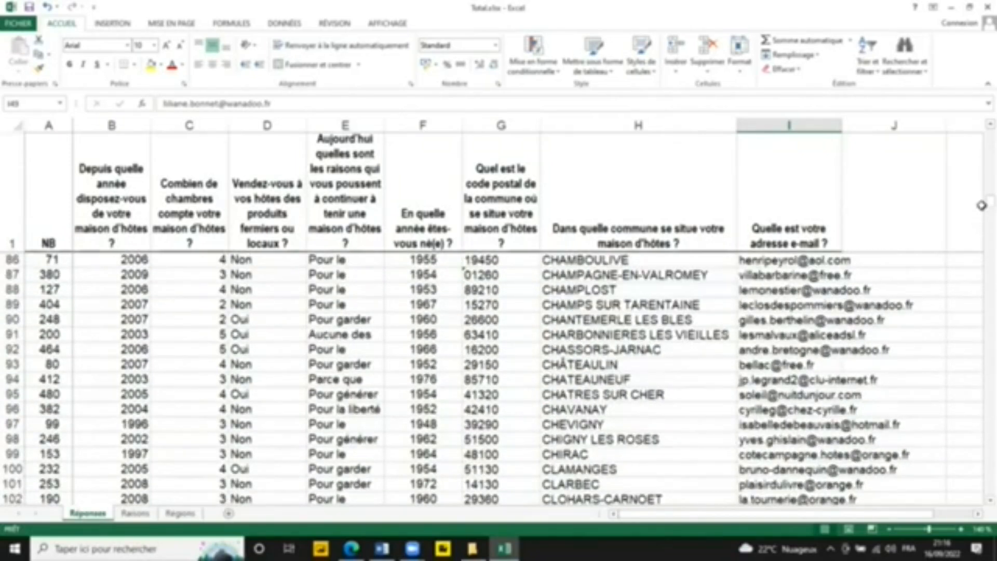
{"action": "mouse_move", "coordinate": [981, 198]}
{"action": "left_mouse_down"}
{"action": "mouse_move", "coordinate": [982, 233]}
{"action": "mouse_move", "coordinate": [982, 211]}
{"action": "left_mouse_up"}
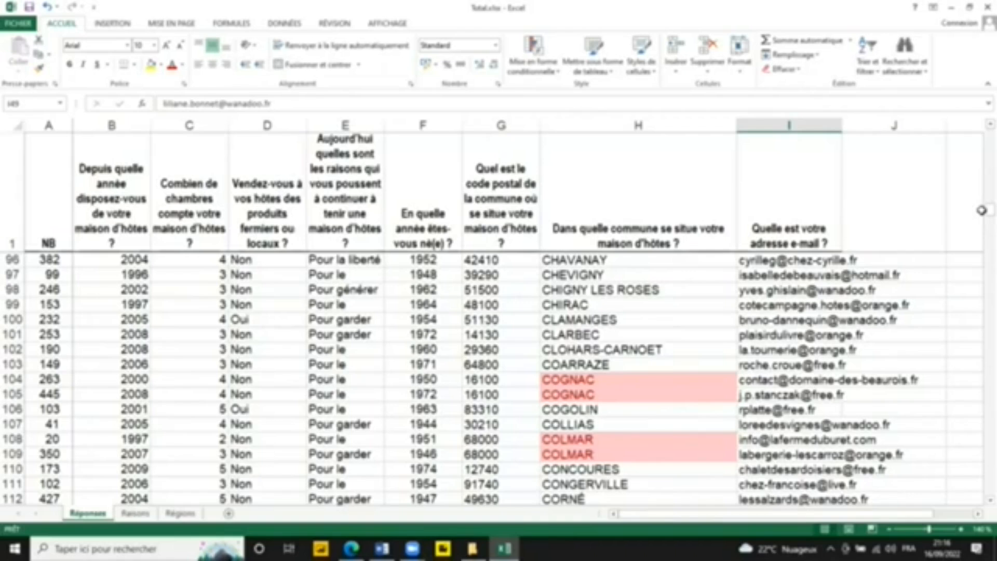
{"action": "left_click", "coordinate": [579, 379]}
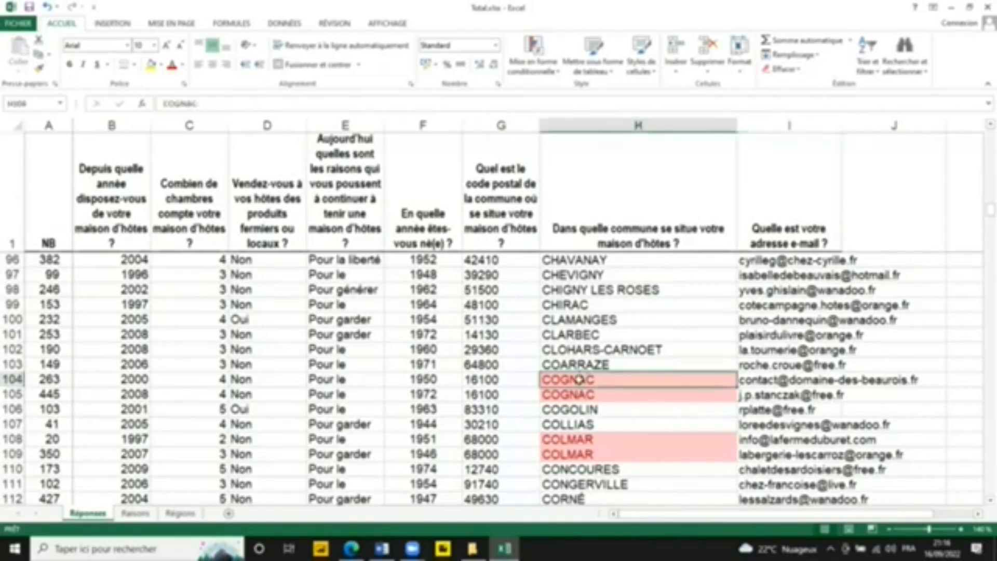
{"action": "left_click", "coordinate": [572, 391]}
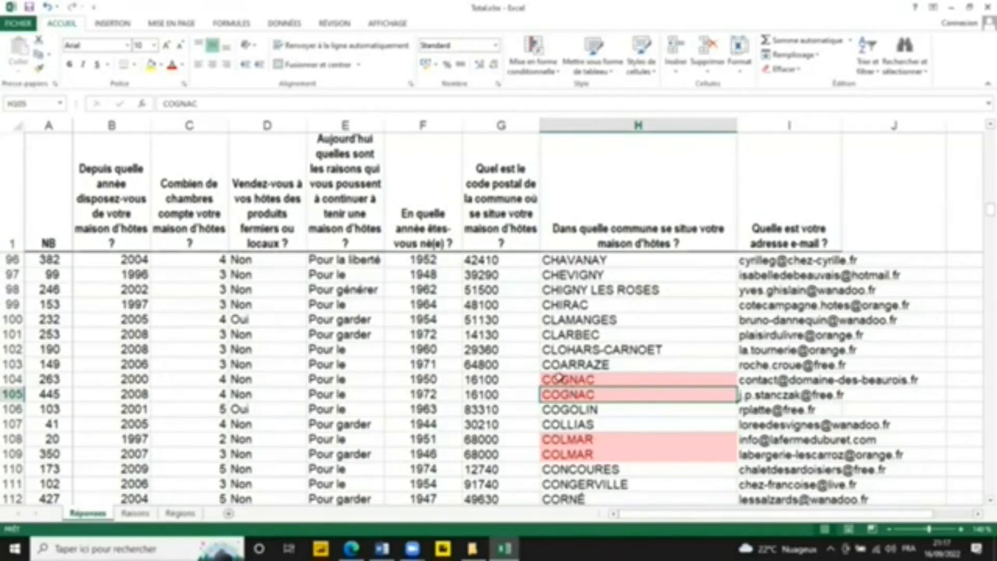
{"action": "left_click", "coordinate": [559, 379]}
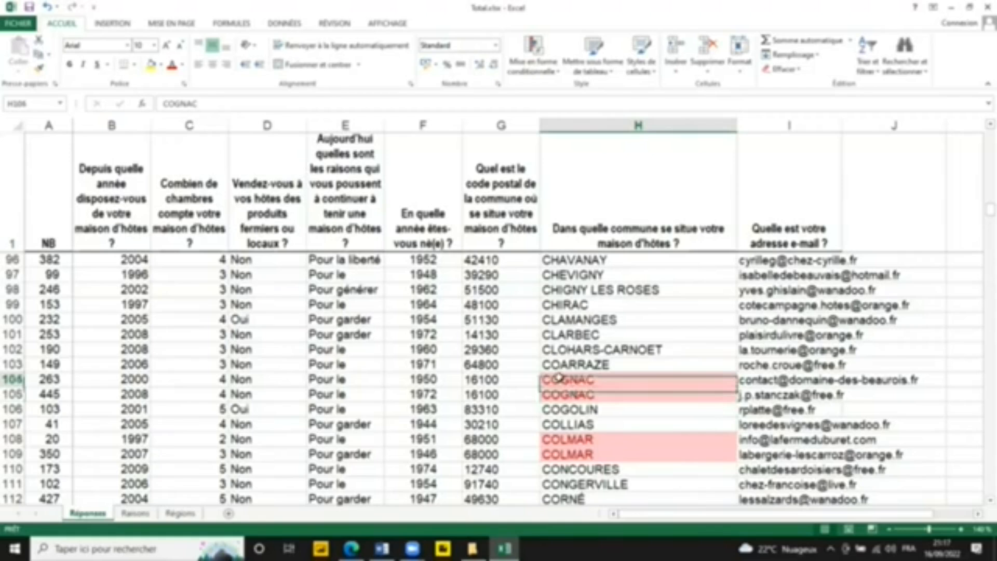
{"action": "left_click", "coordinate": [594, 298]}
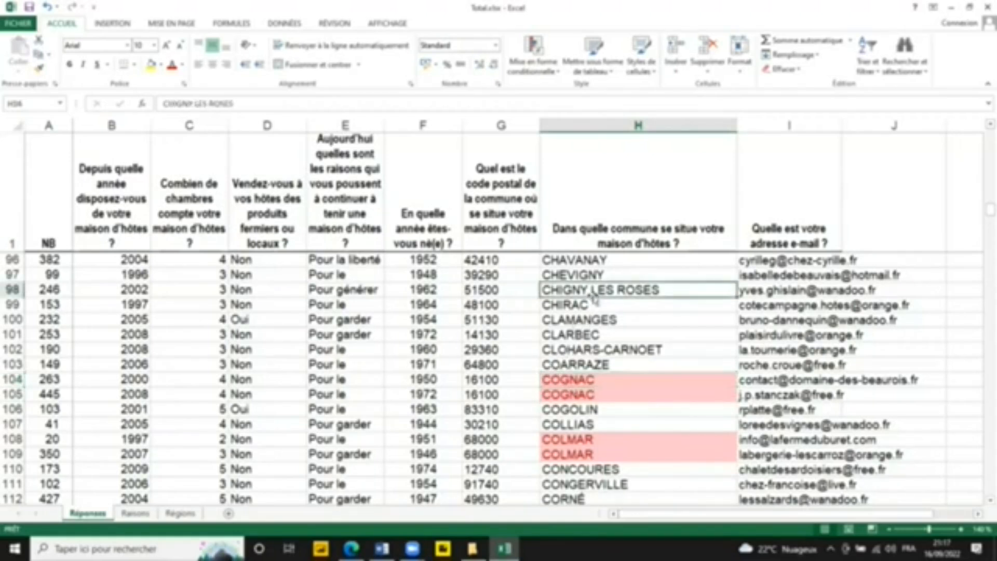